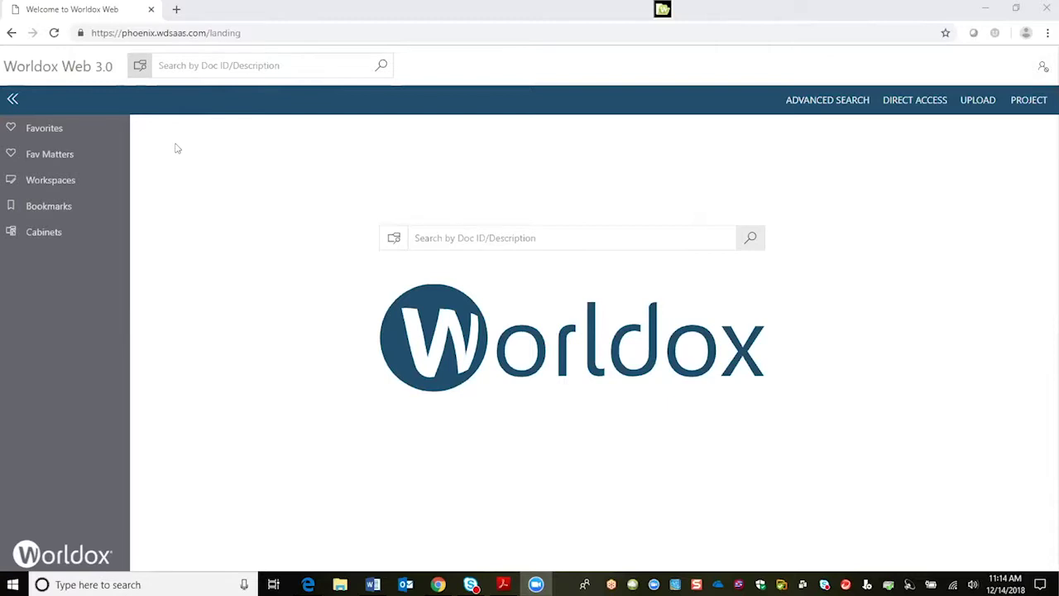
Switch the quick search scope to Search by Both and back to Search by Doc ID/Description
click(140, 72)
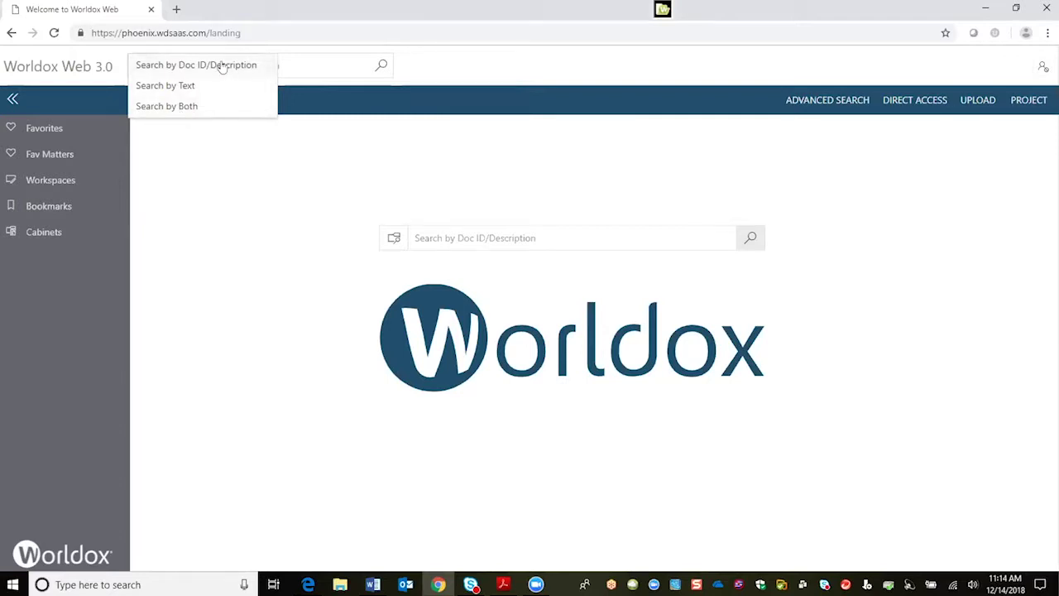
click(189, 107)
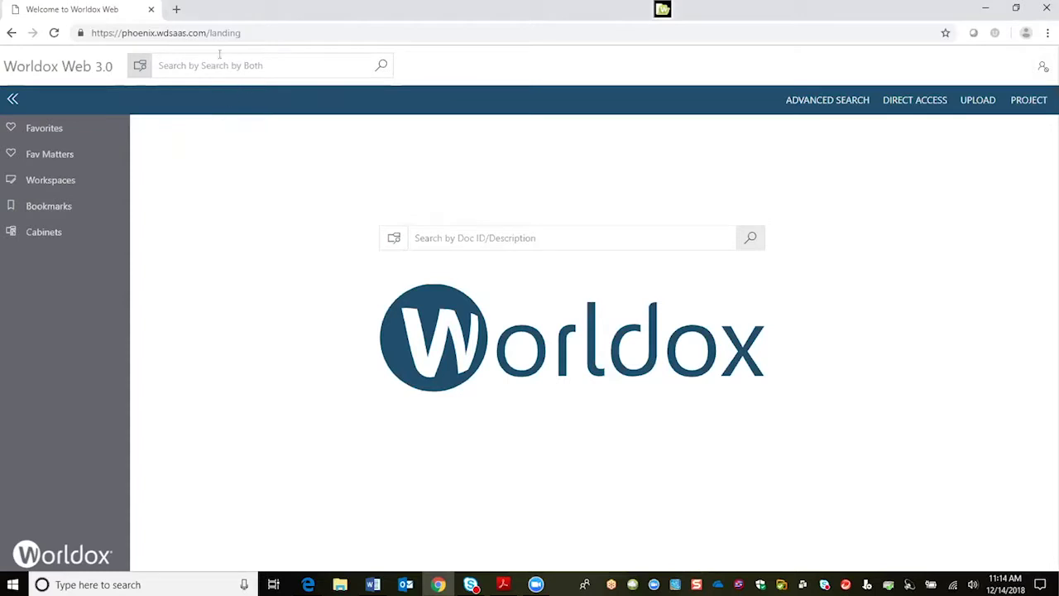
click(141, 66)
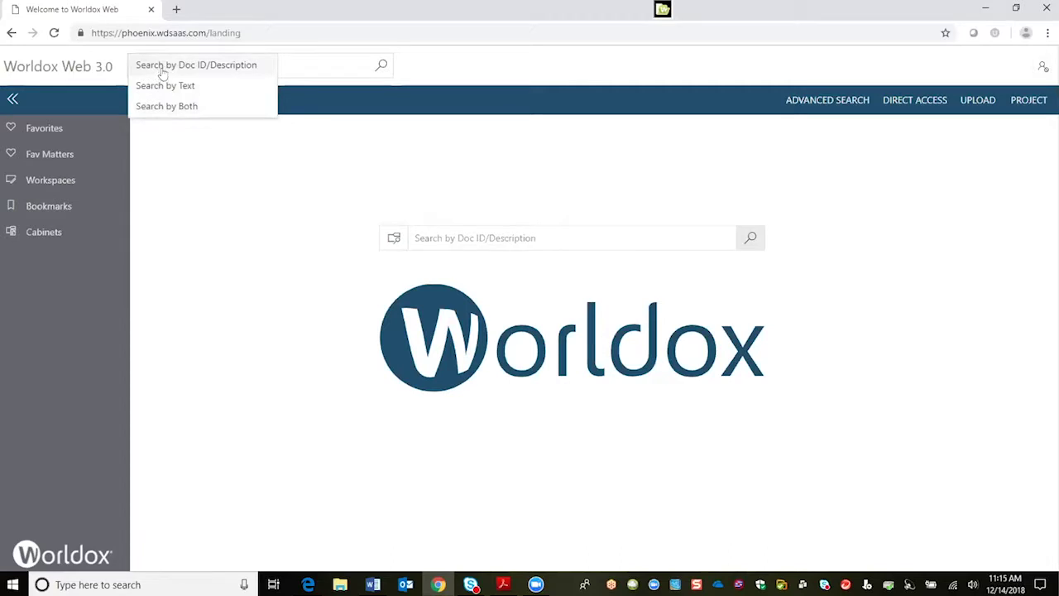
click(163, 69)
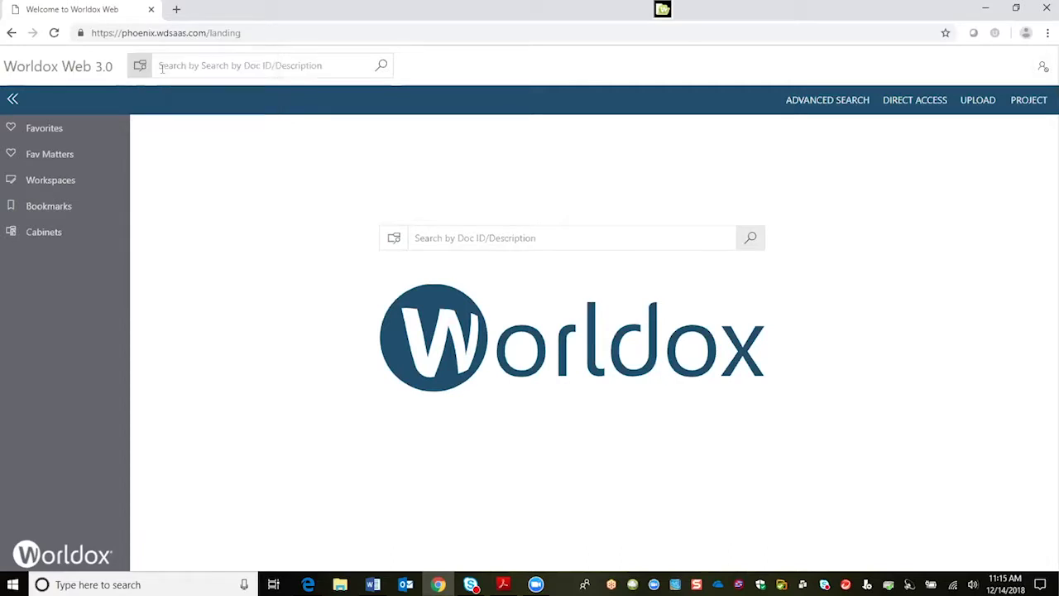
Look through the Favorites, Fav Matters for Client Files, the ACLM Litigation workspace and the Bookmarks
click(51, 132)
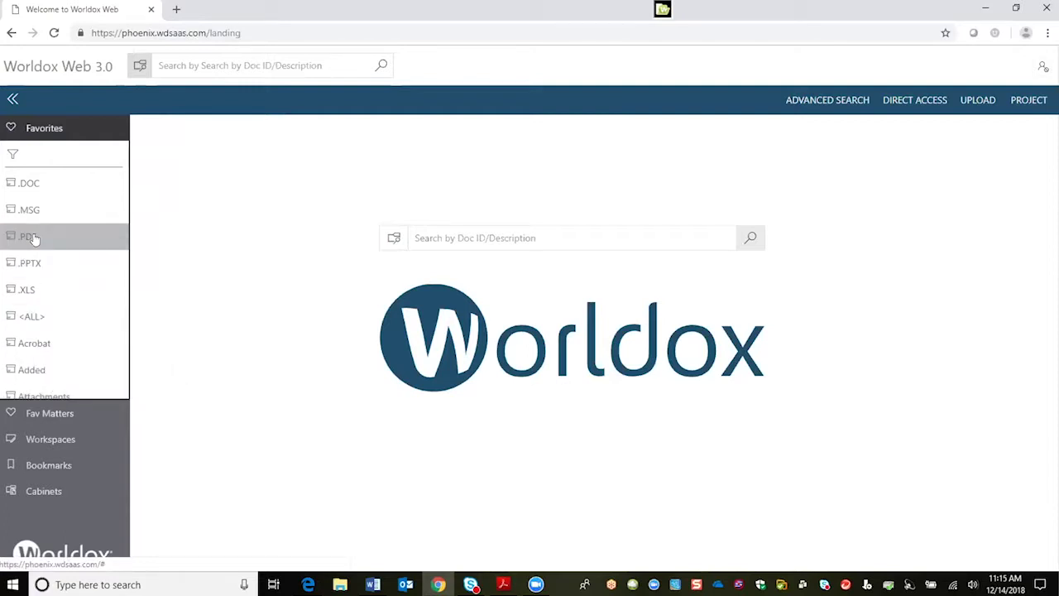
click(60, 415)
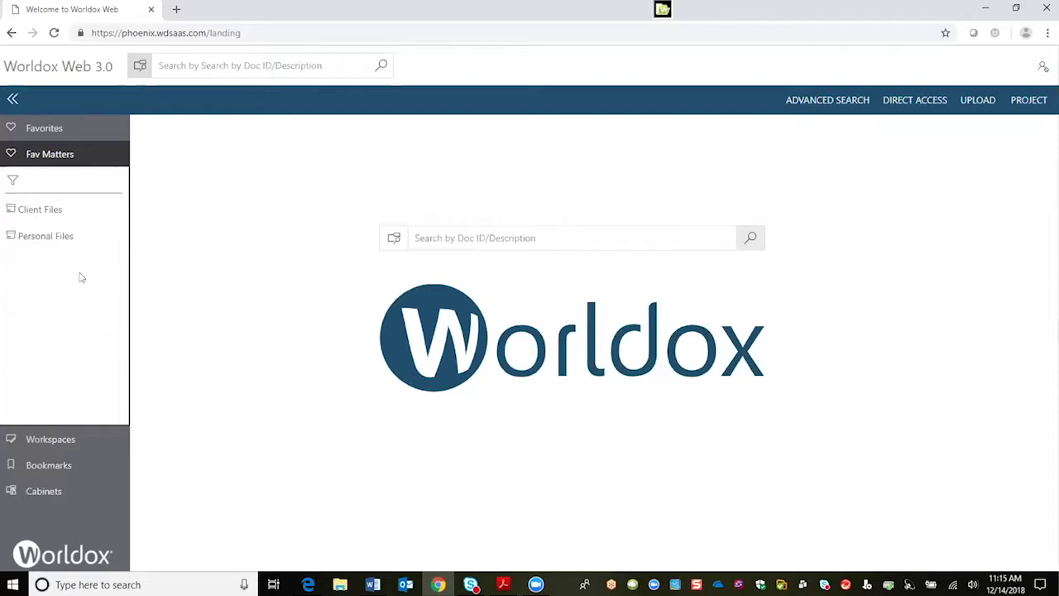
click(40, 211)
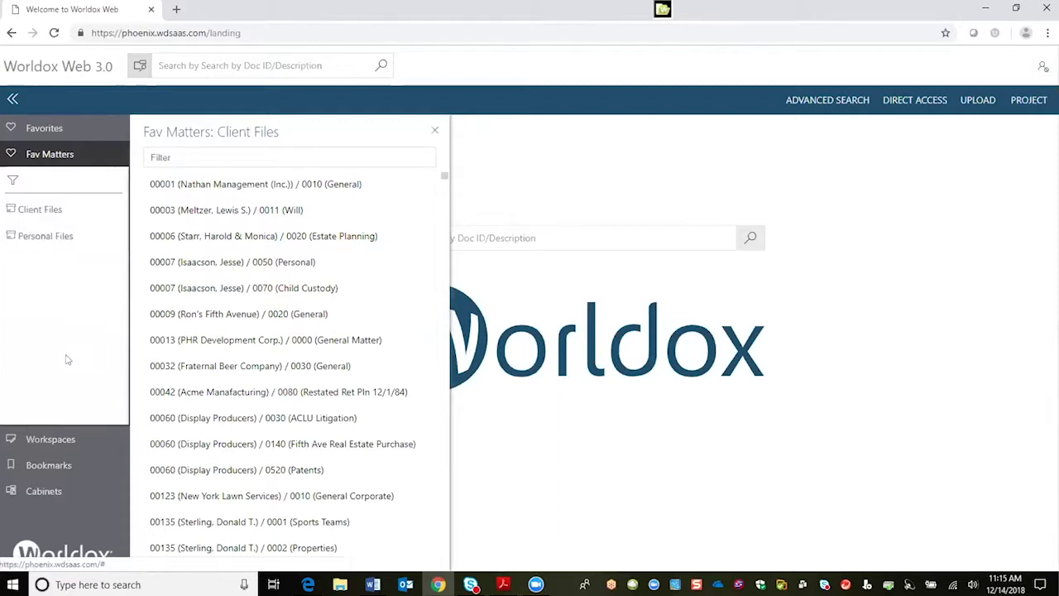
click(56, 440)
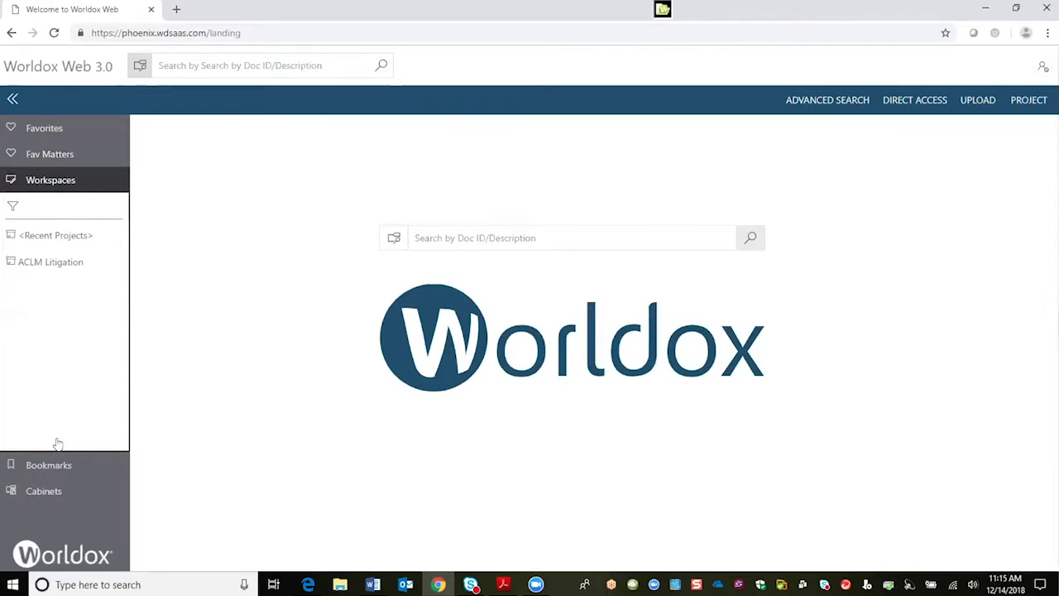
click(57, 271)
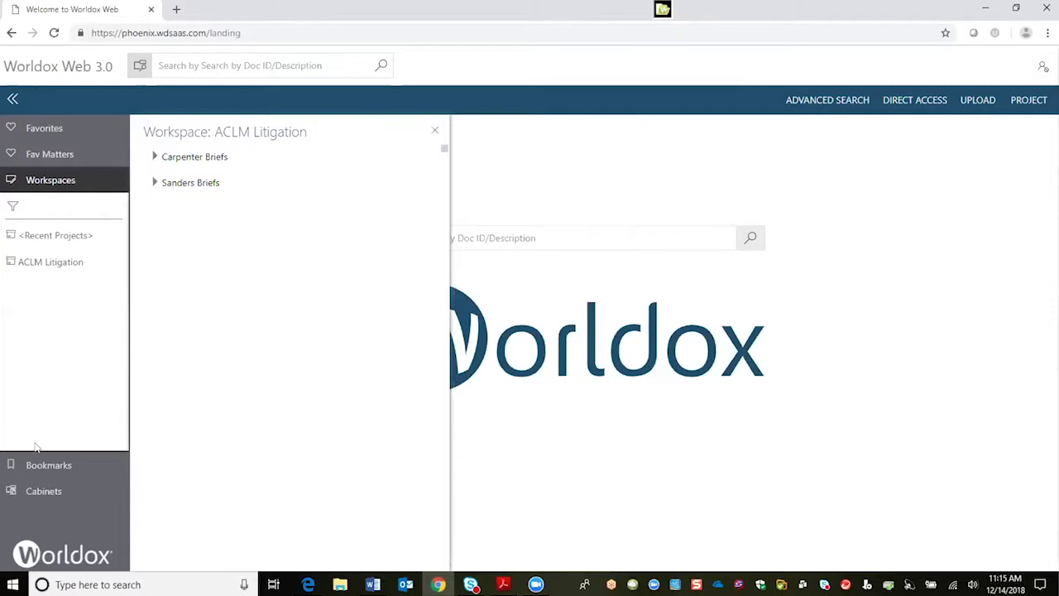
click(38, 471)
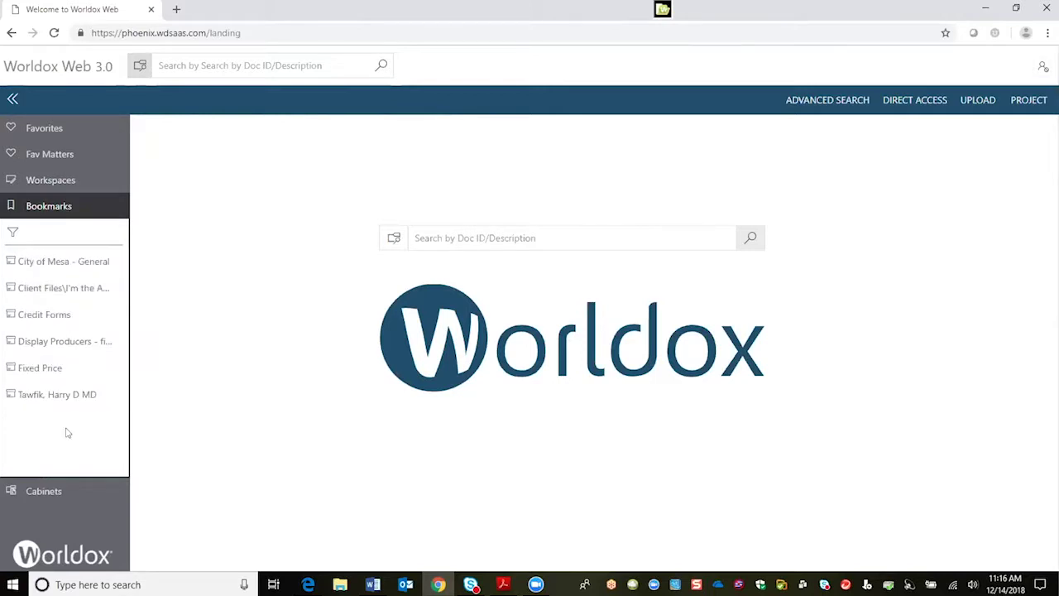
Open the Fifth Ave Real Estate Purchase matter of Display Producers from the Client Files cabinet
click(43, 491)
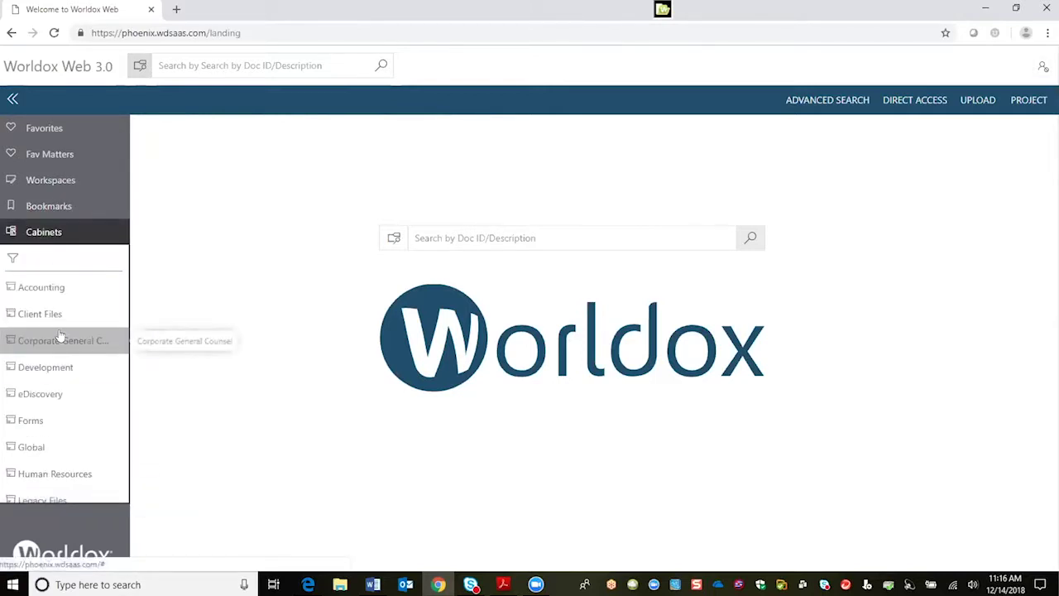
click(48, 324)
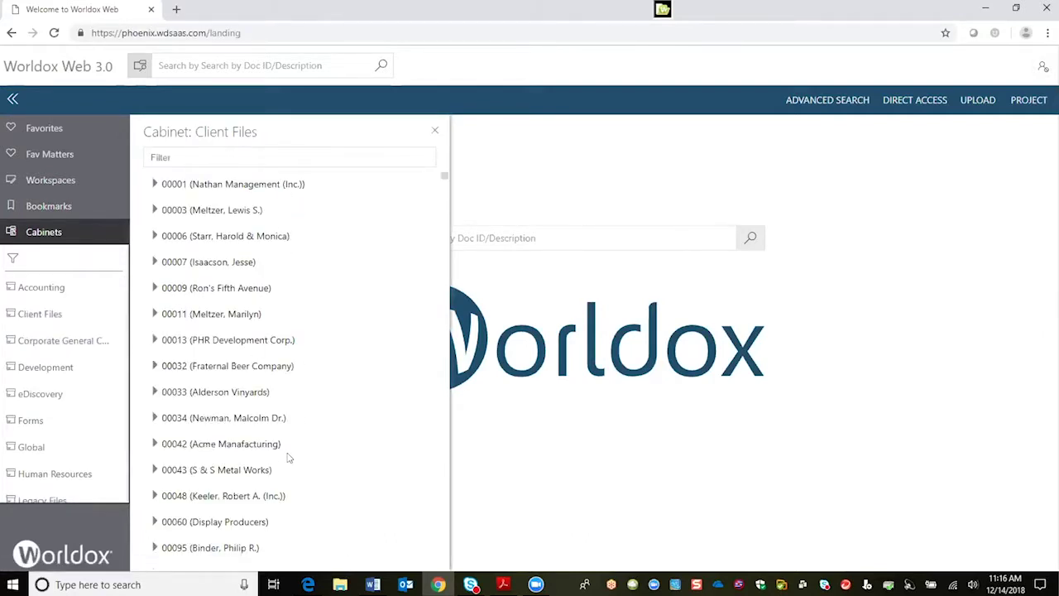
click(154, 522)
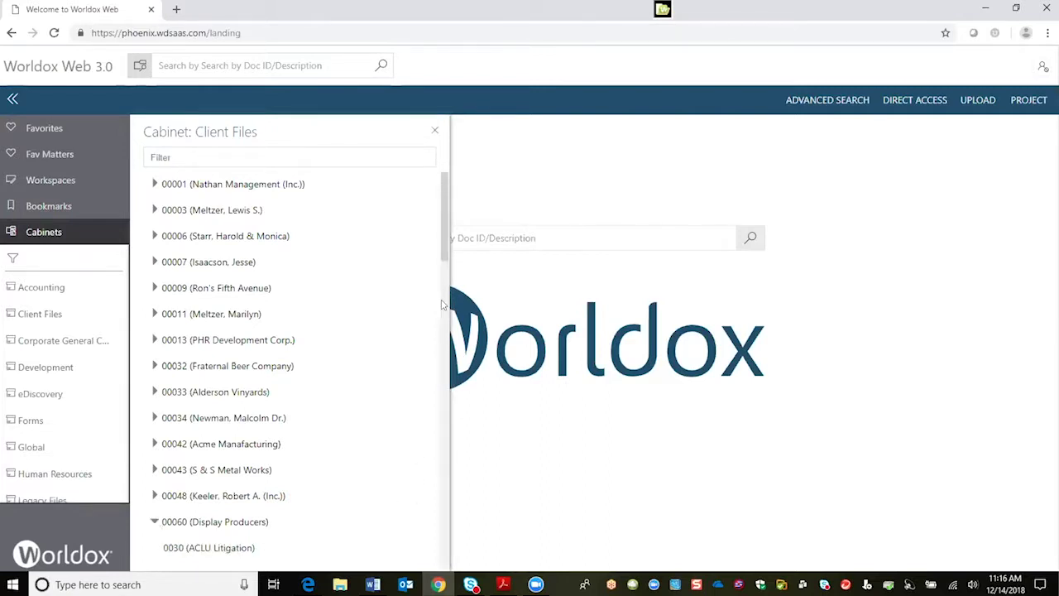
scroll(442, 343, down, 3)
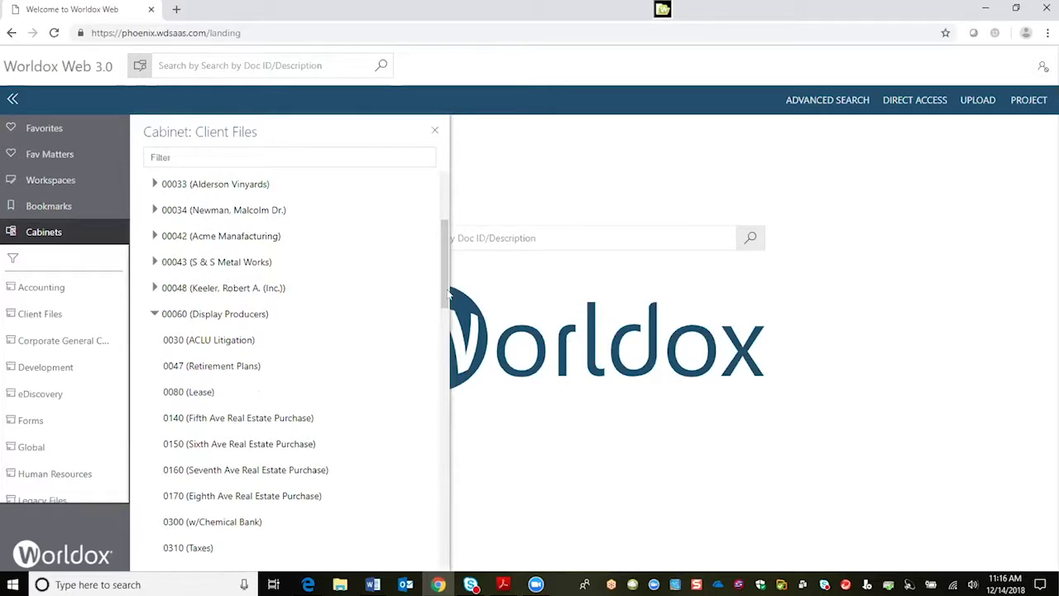
scroll(444, 327, down, 1)
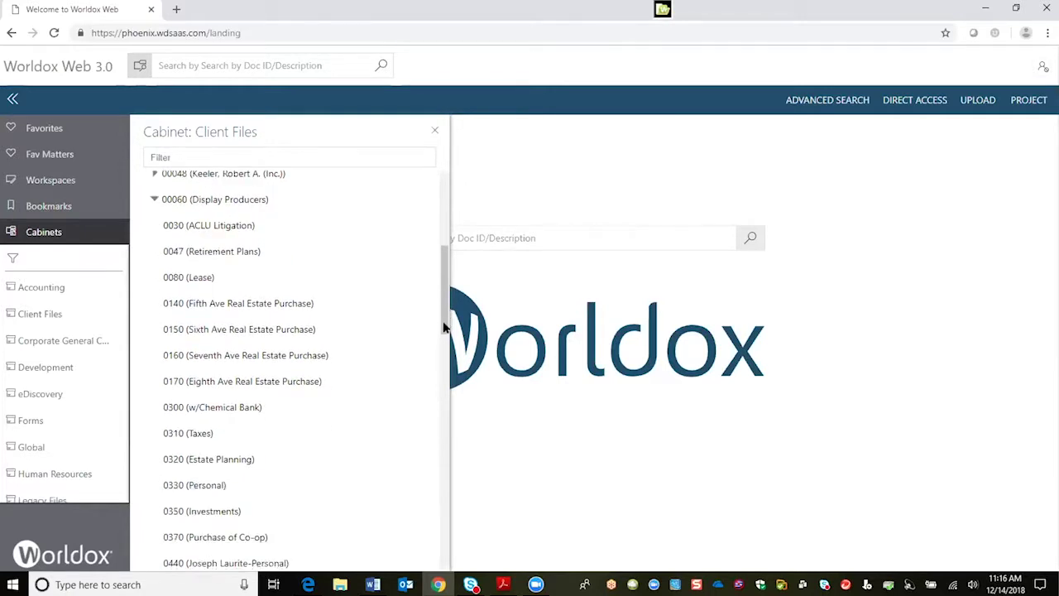
click(239, 304)
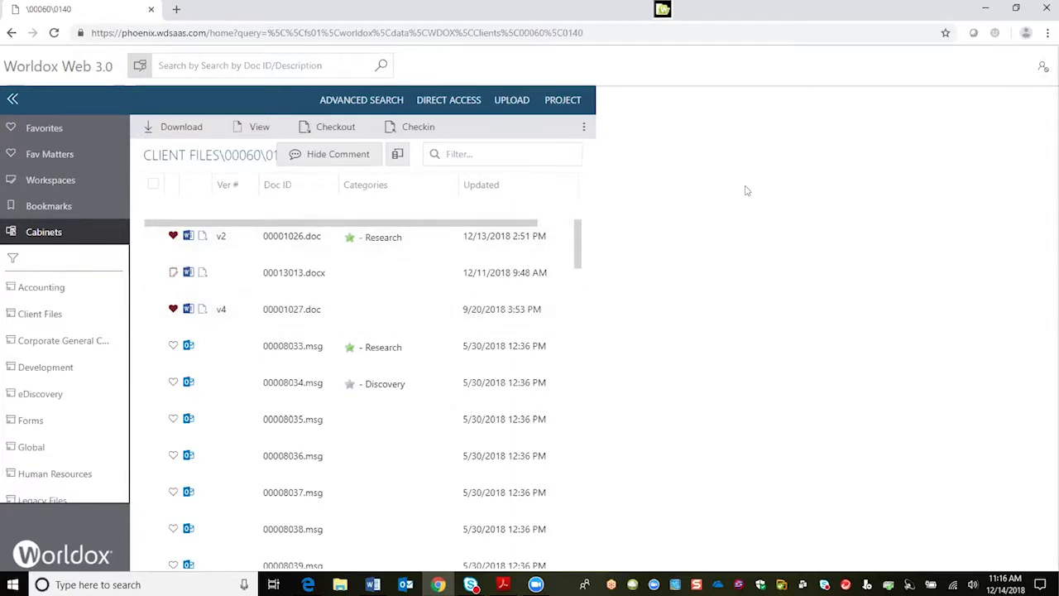
click(1017, 18)
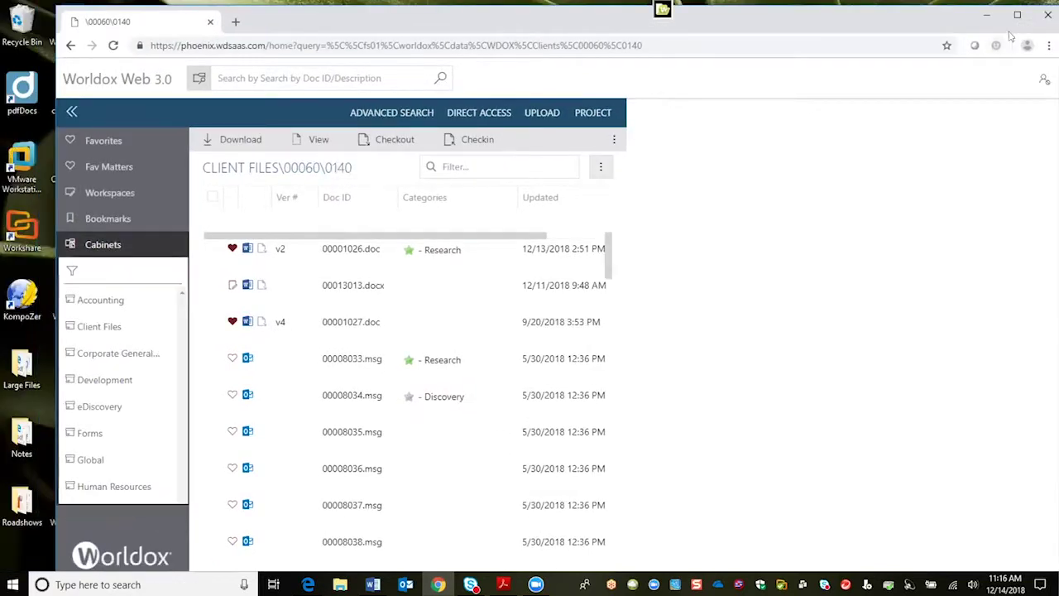
click(1017, 15)
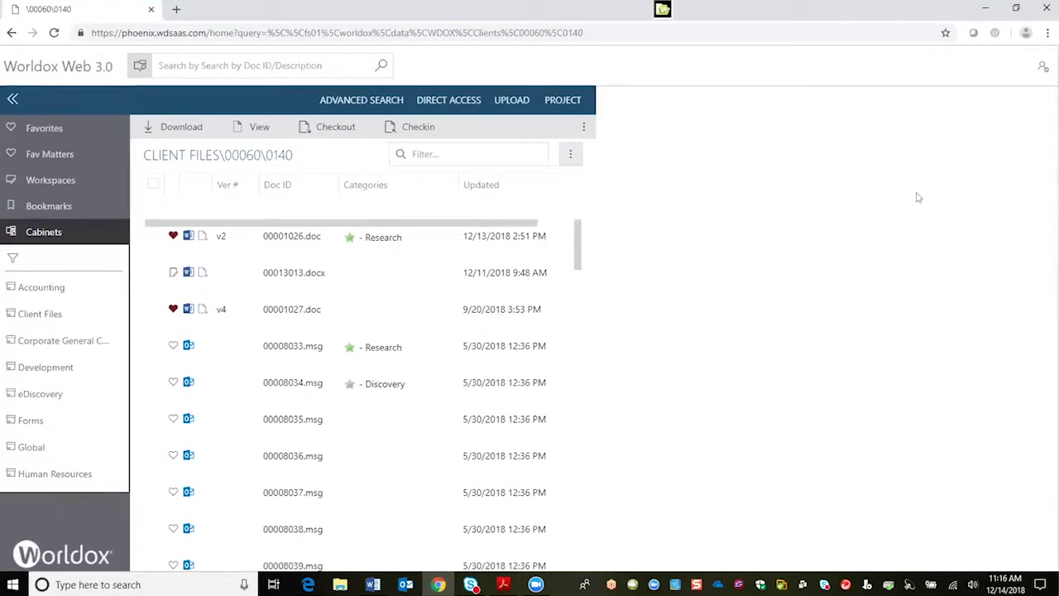
Search the documents for "patent" and select the file 00000822.doc in the results
click(209, 65)
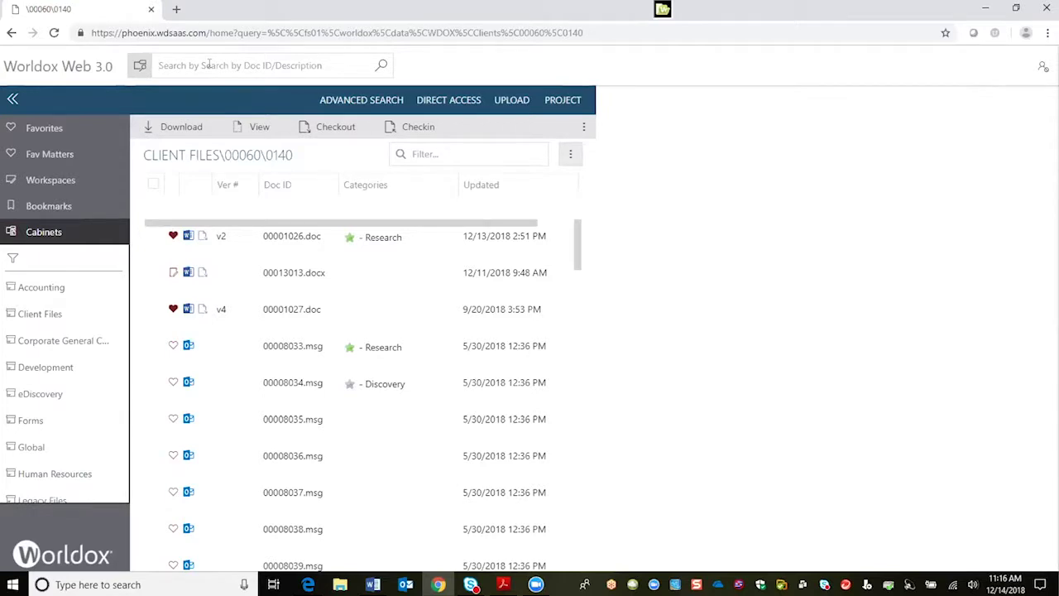
text(patent)
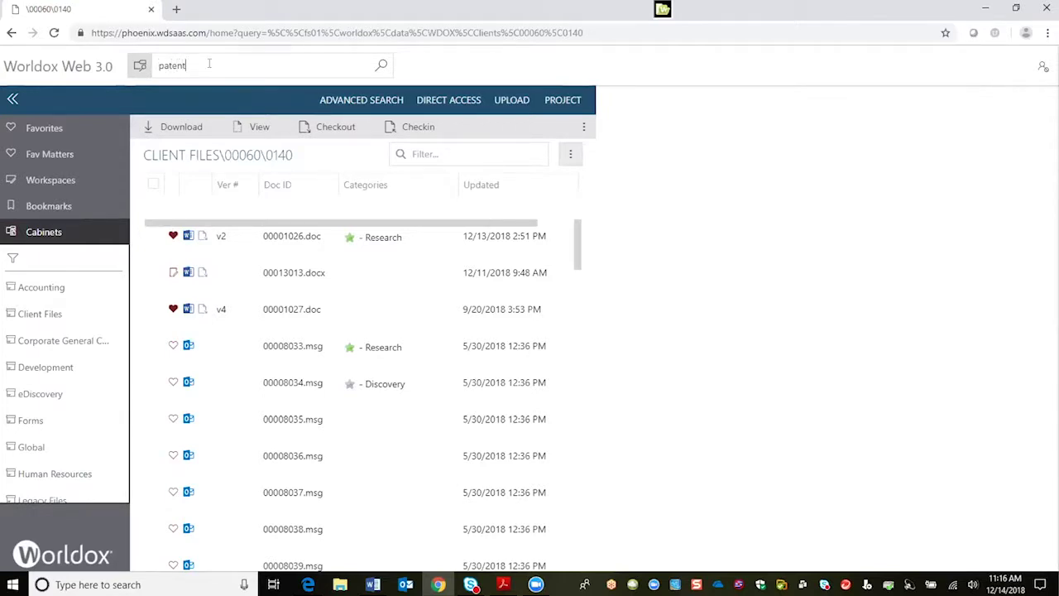
key(Return)
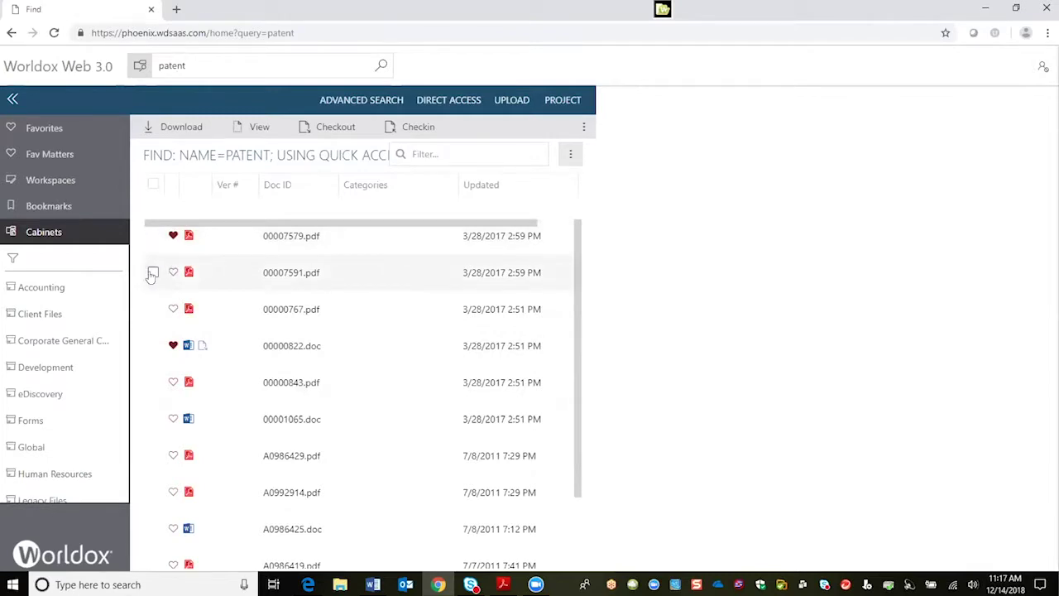
click(152, 347)
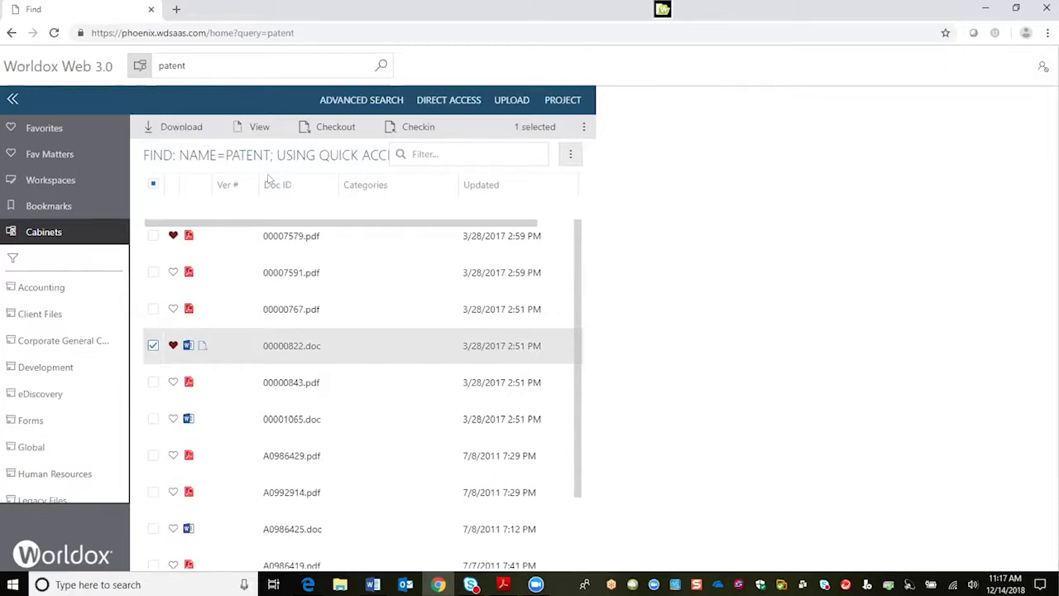
Dismiss the chat notification, switch to Word and bring up the Worldox file open window
click(984, 10)
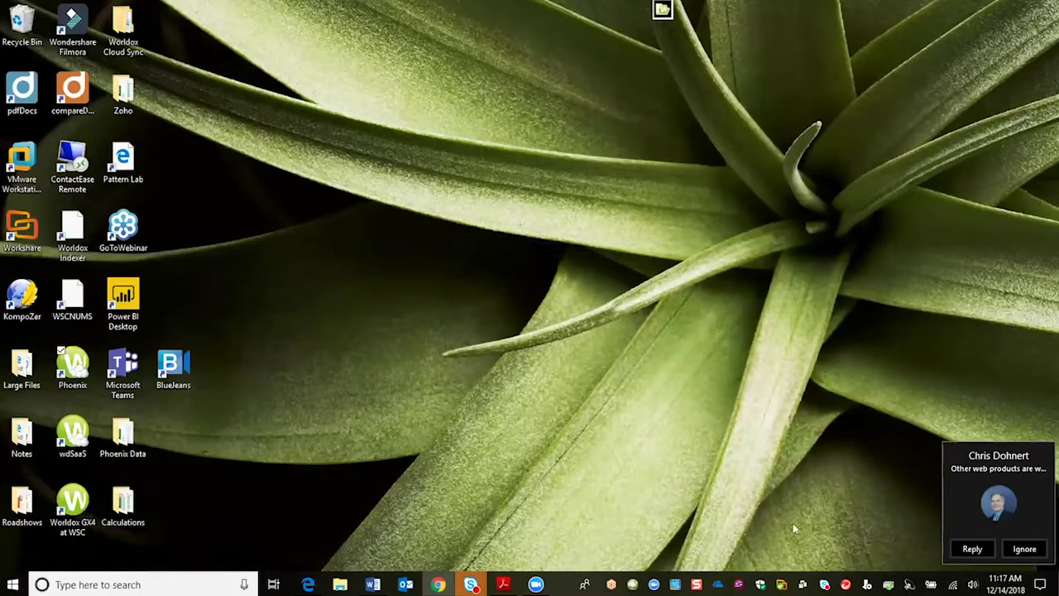
click(1024, 548)
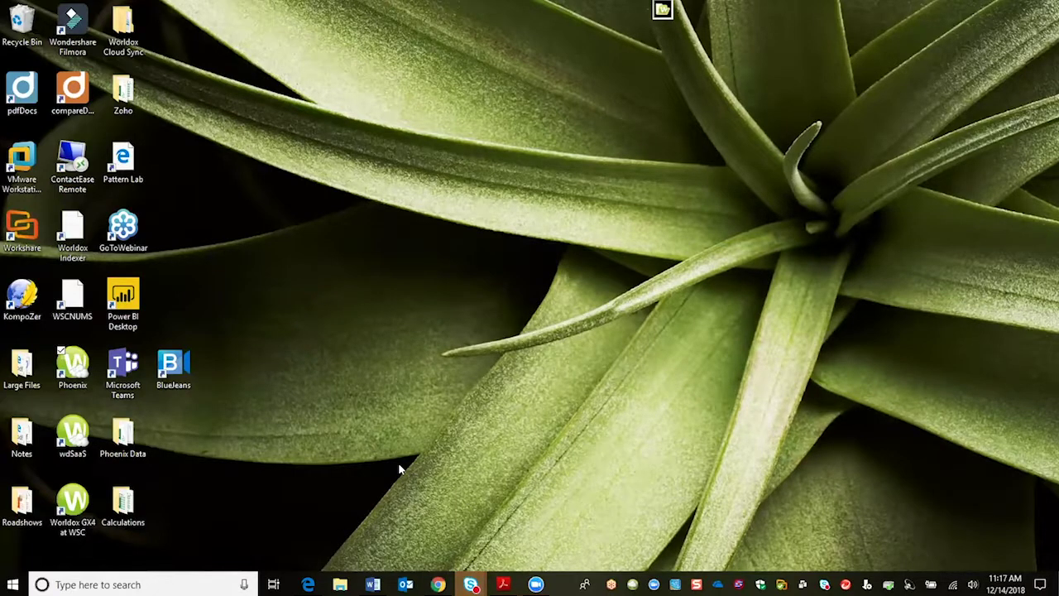
mouse_move(372, 584)
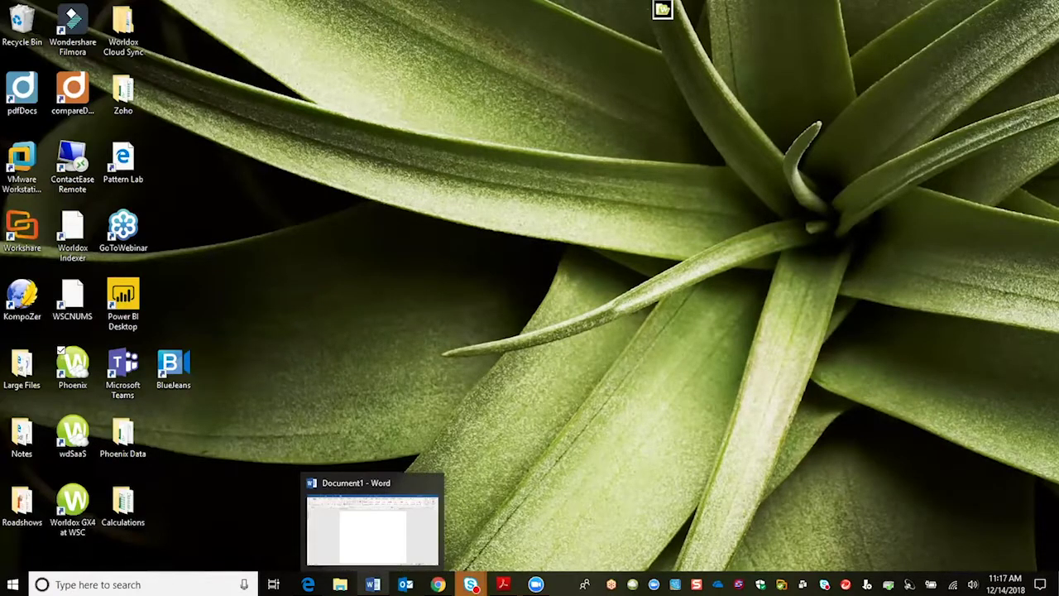
click(372, 584)
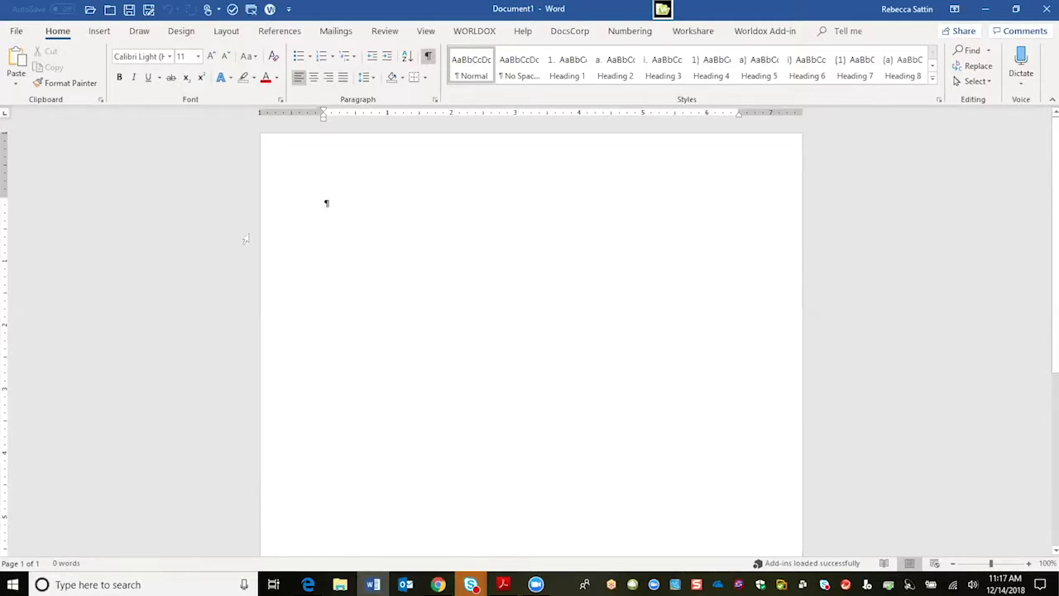
click(90, 10)
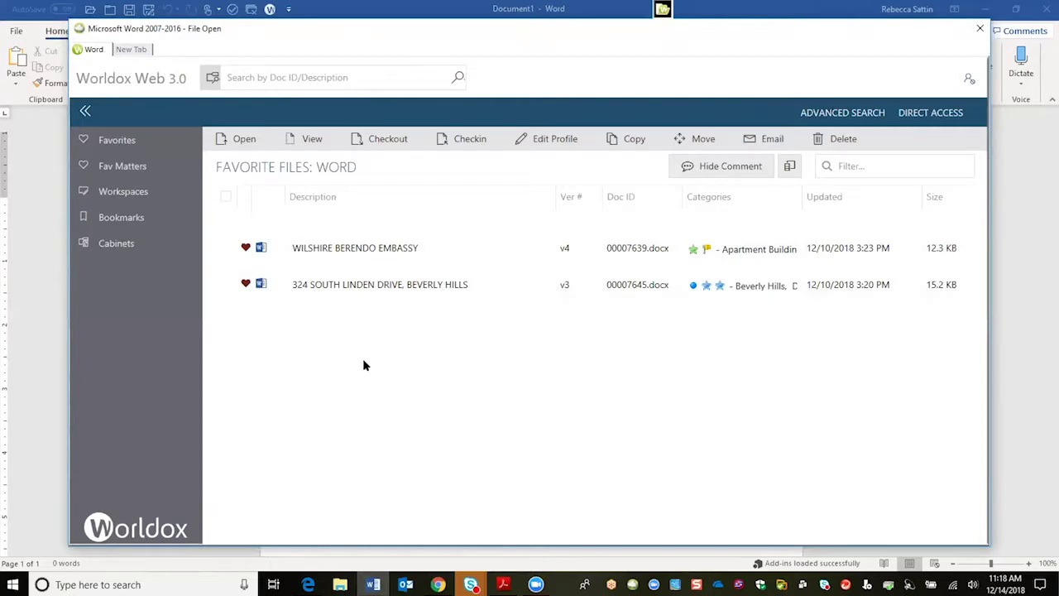
Preview the favorite file 00007645.docx and examine its profile, email form and versions
click(359, 290)
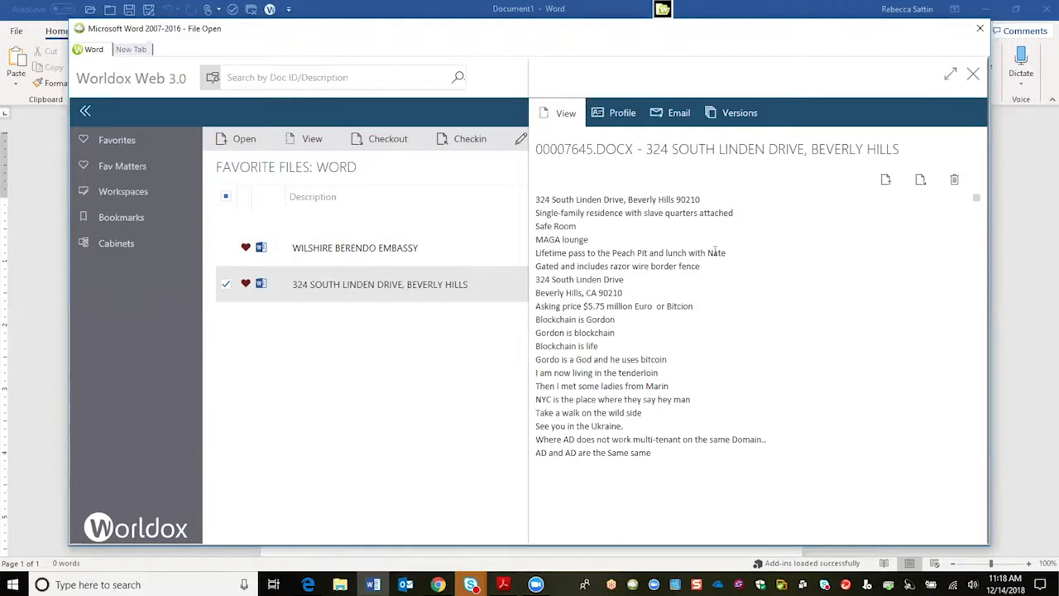
click(623, 121)
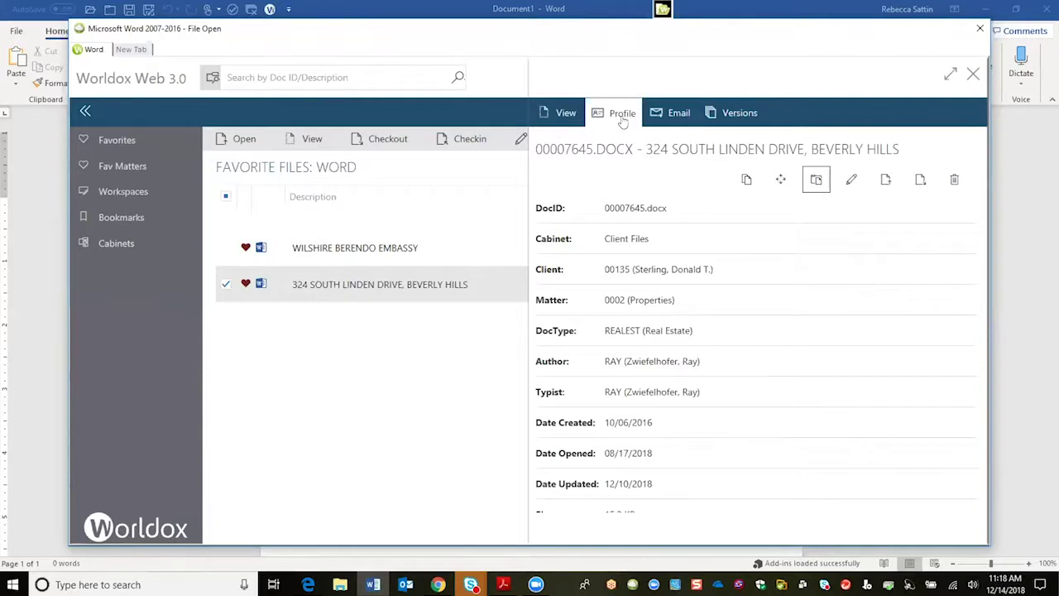
click(675, 116)
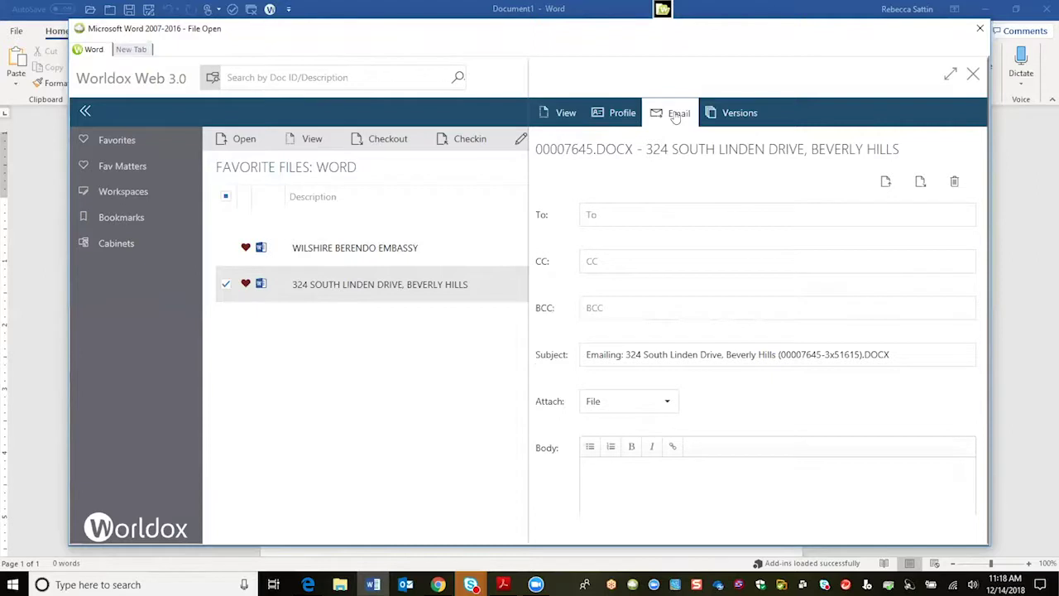
click(718, 120)
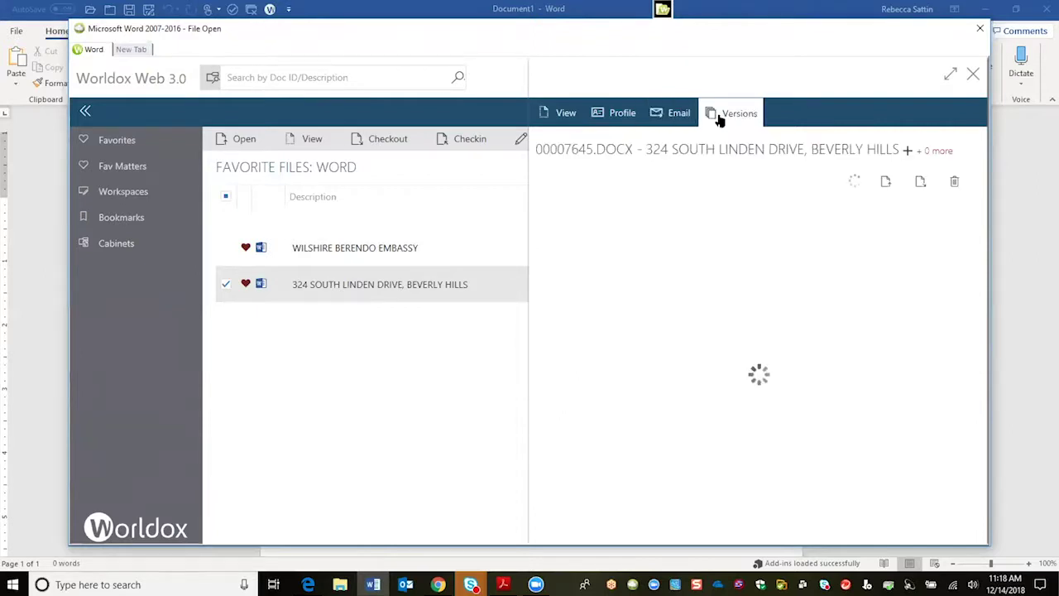
click(972, 76)
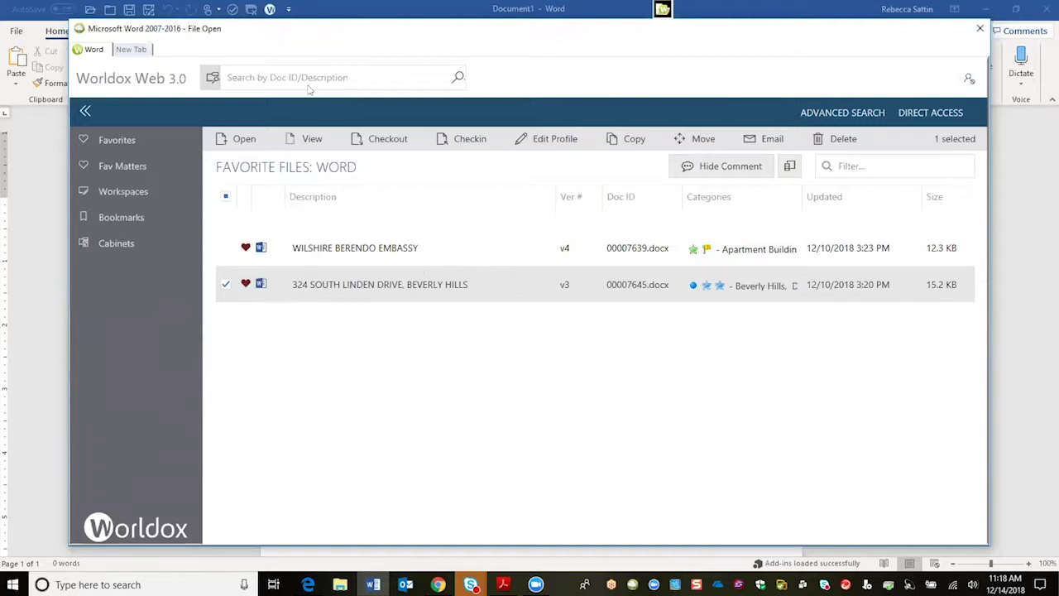
Open the selected favorite file 00007645.docx in Word and generate sample text with =rand() in the last empty paragraph
click(237, 141)
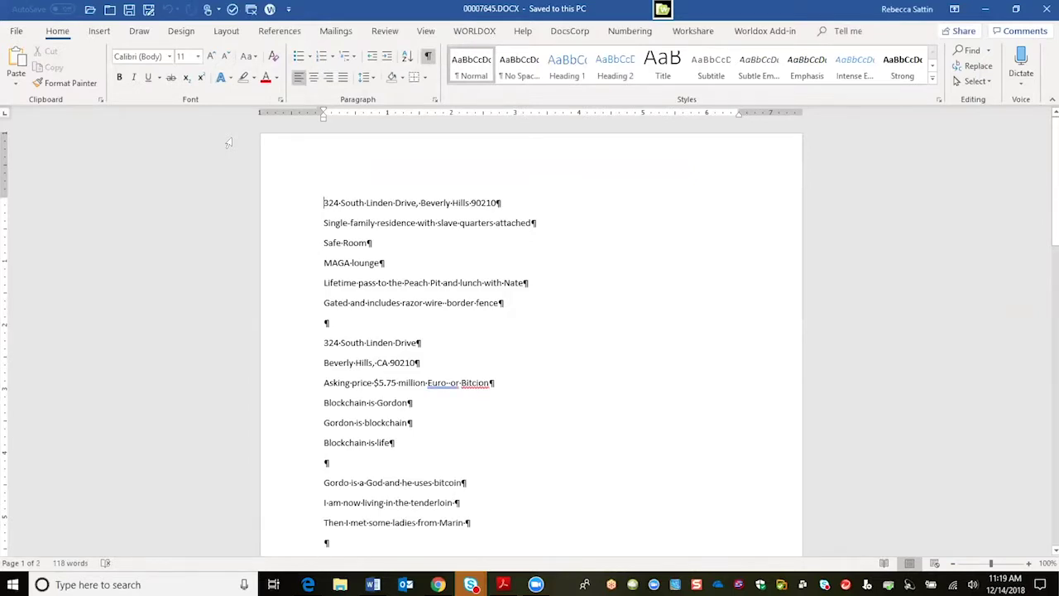
key(Down)
key(Down)
key(Down)
key(Down)
key(Down)
key(Down)
key(Down)
key(Down)
key(Down)
key(Down)
key(Down)
key(Down)
key(Down)
key(Down)
key(Down)
key(Down)
key(Down)
key(Down)
key(Down)
key(Down)
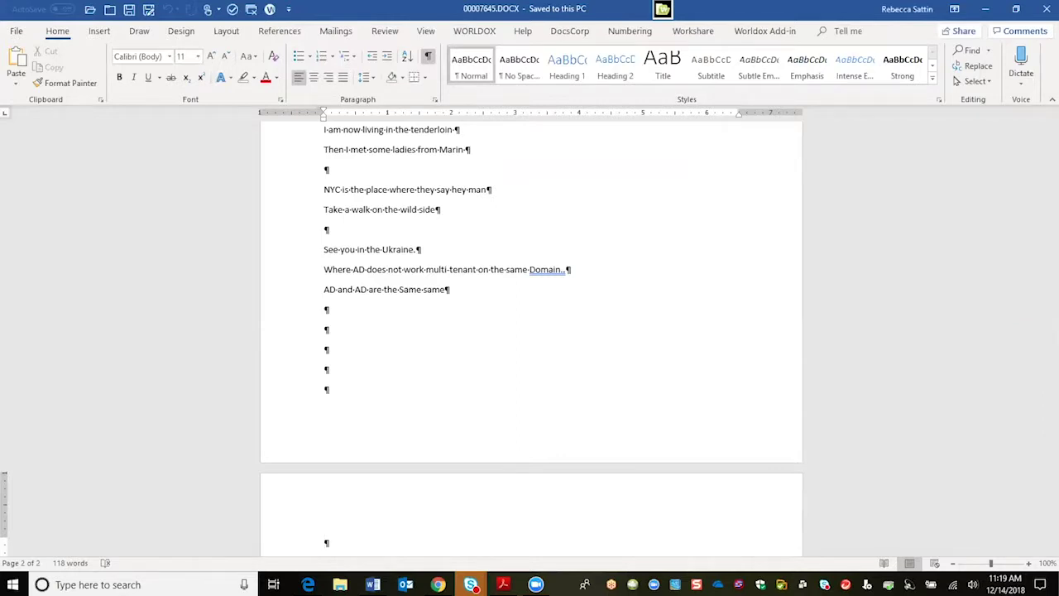
text(=rand())
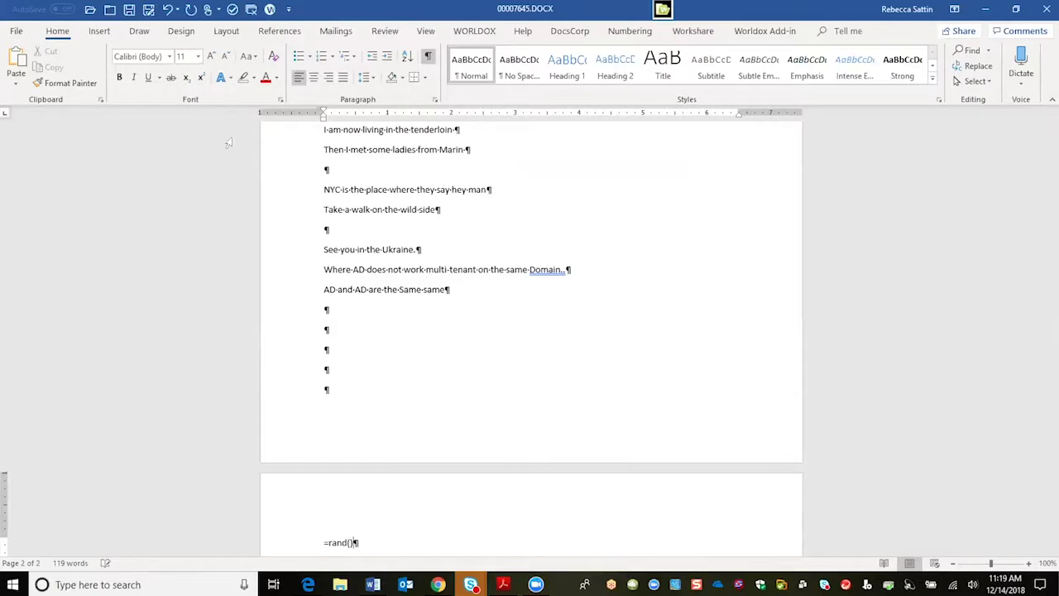
key(Return)
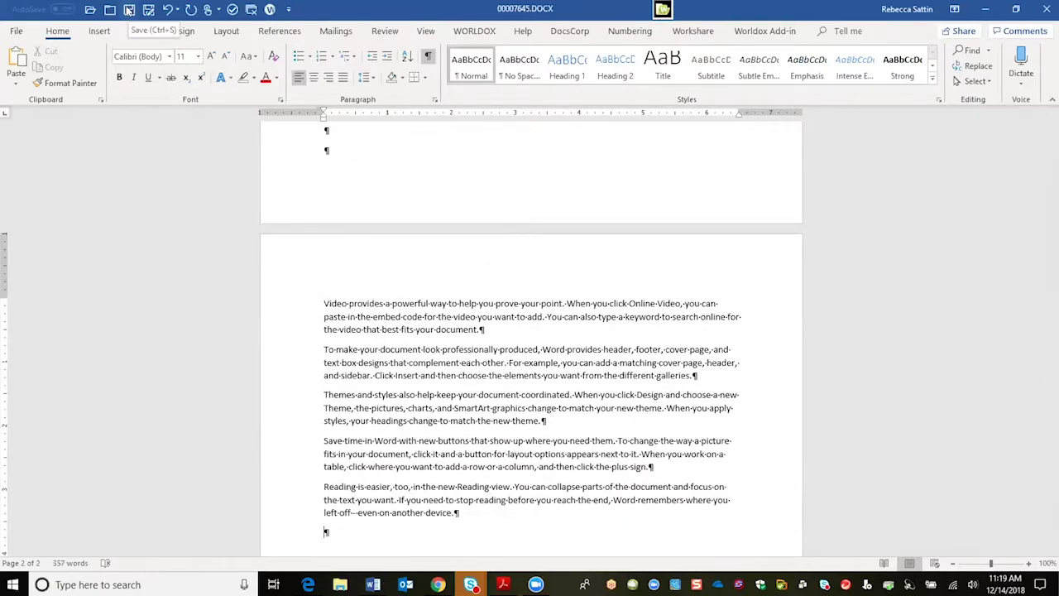
Save the edited document 00007645.docx and close it
click(129, 9)
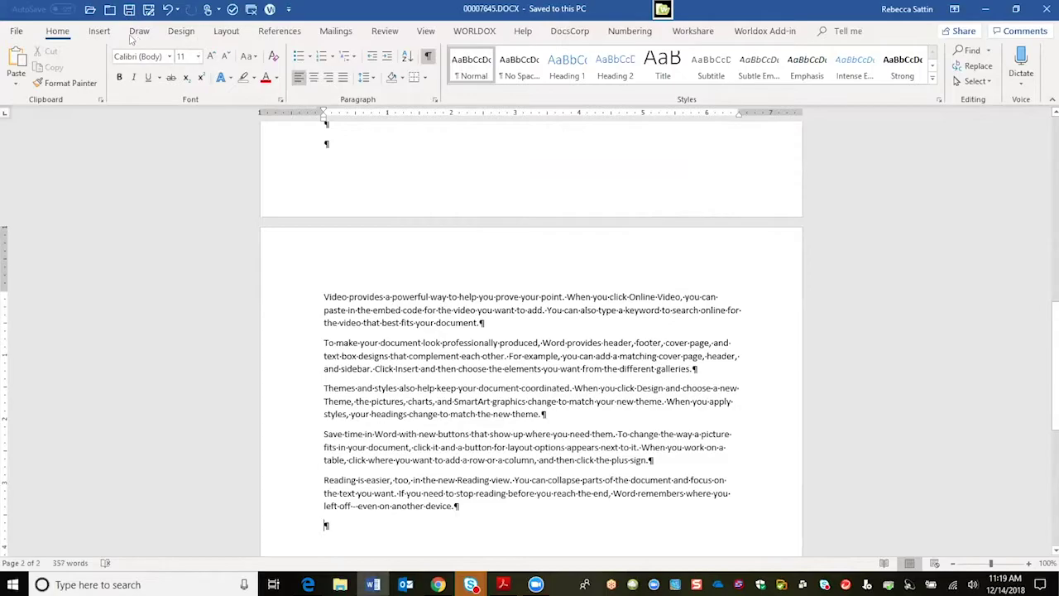
click(15, 31)
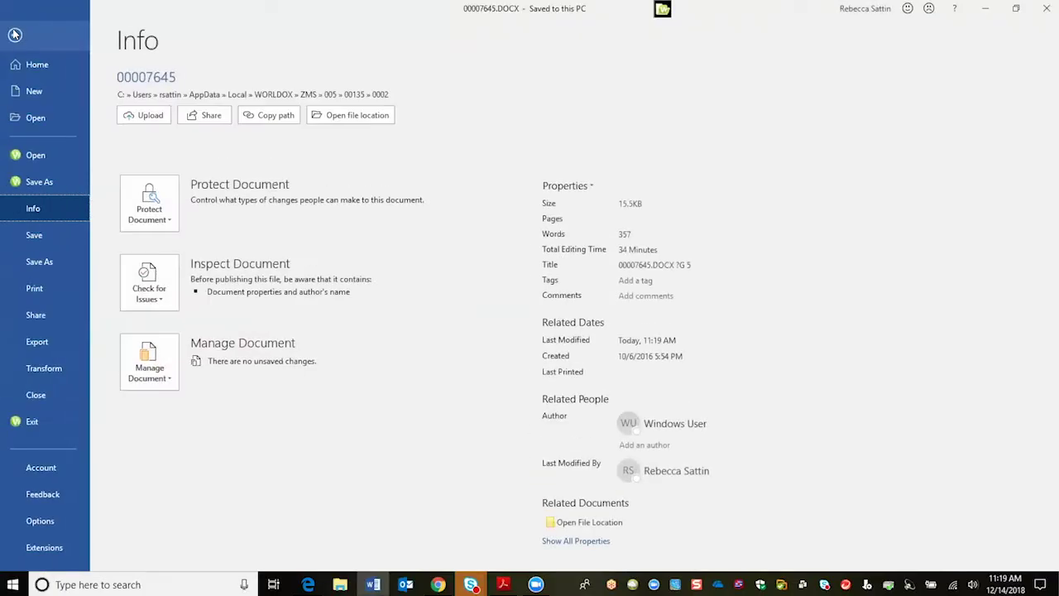
click(41, 393)
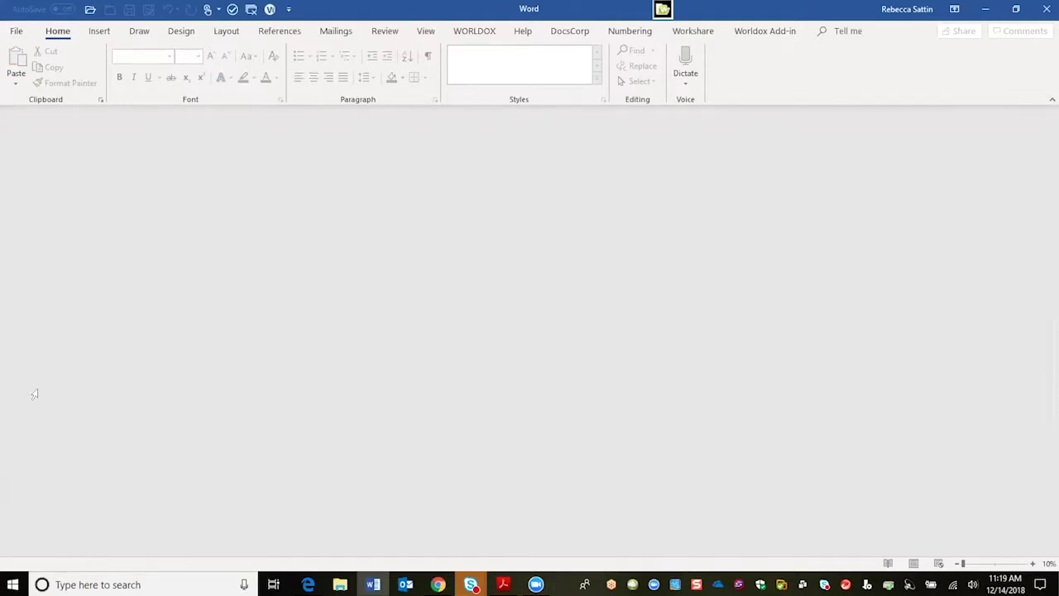
Create a blank document and insert the employment contract from the "empl" building block
key(ctrl+n)
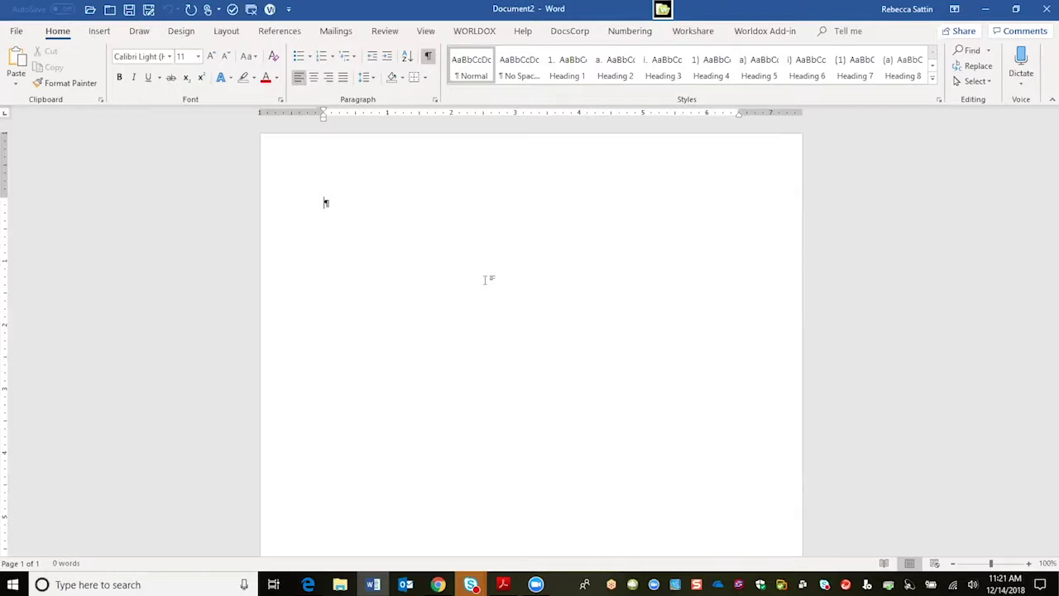
text(empl)
key(F3)
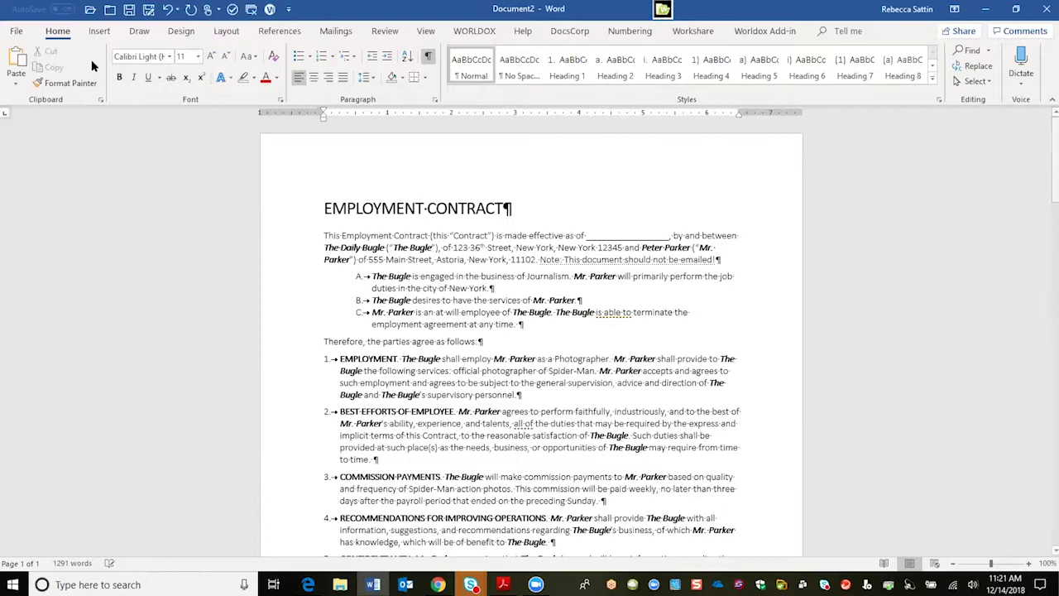
Start saving the contract to Worldox with the Client Files QuickProfile and the description "Employment Agreement"
click(129, 12)
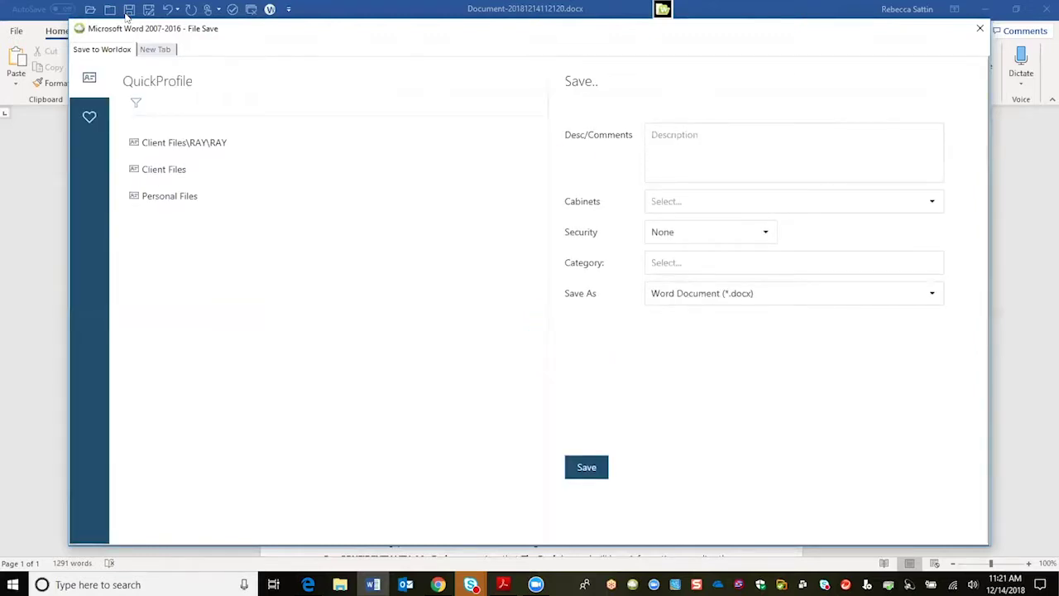
click(166, 173)
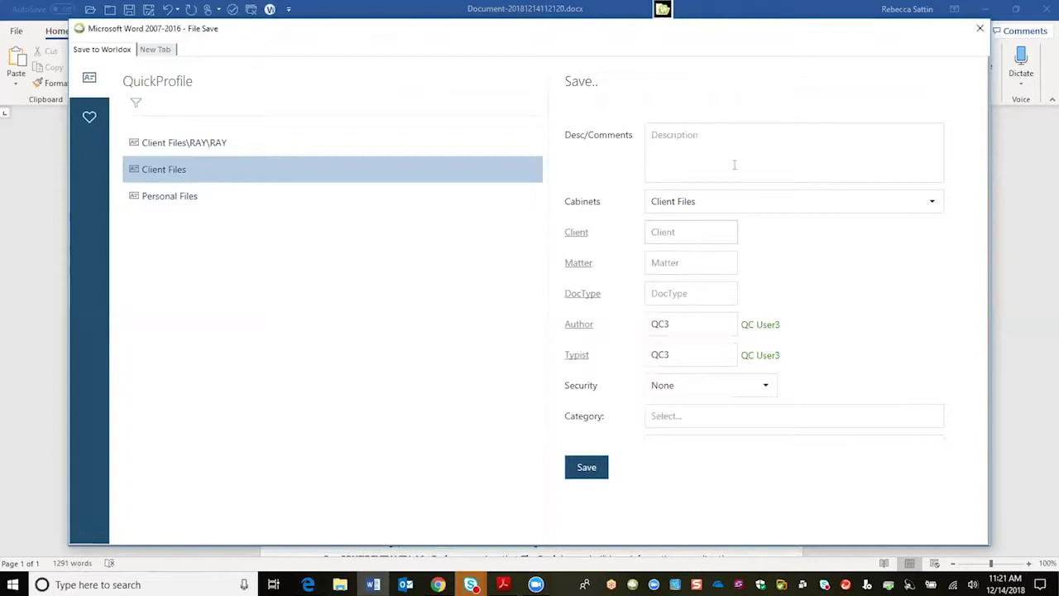
click(708, 147)
text(Employme)
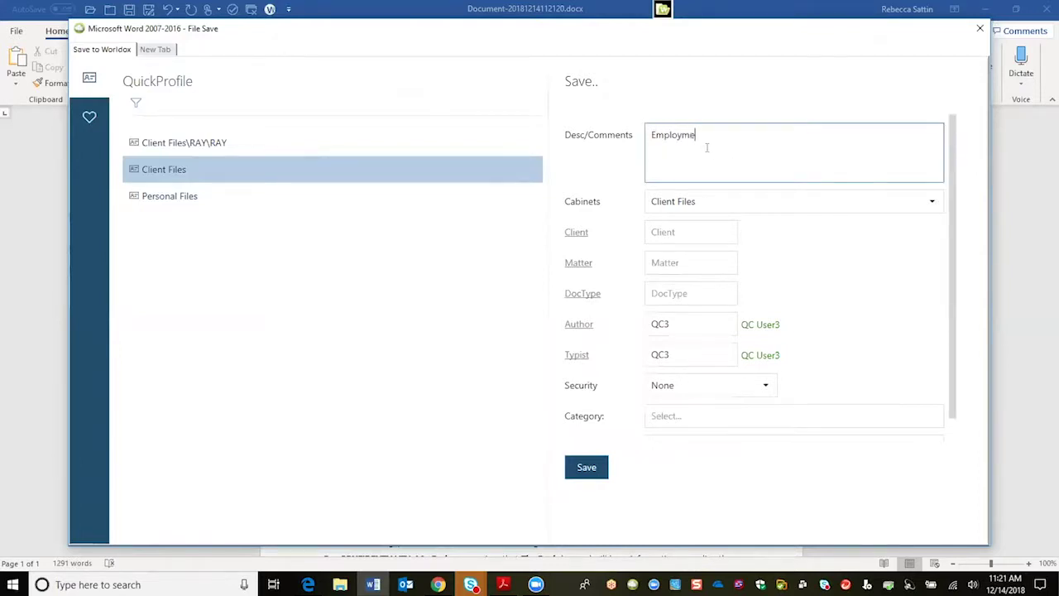
text(nt Agreement)
Profile the document under the client Display Producers, found by filtering for "disp", and the matter Fifth Ave Real Estate Purchase
click(696, 231)
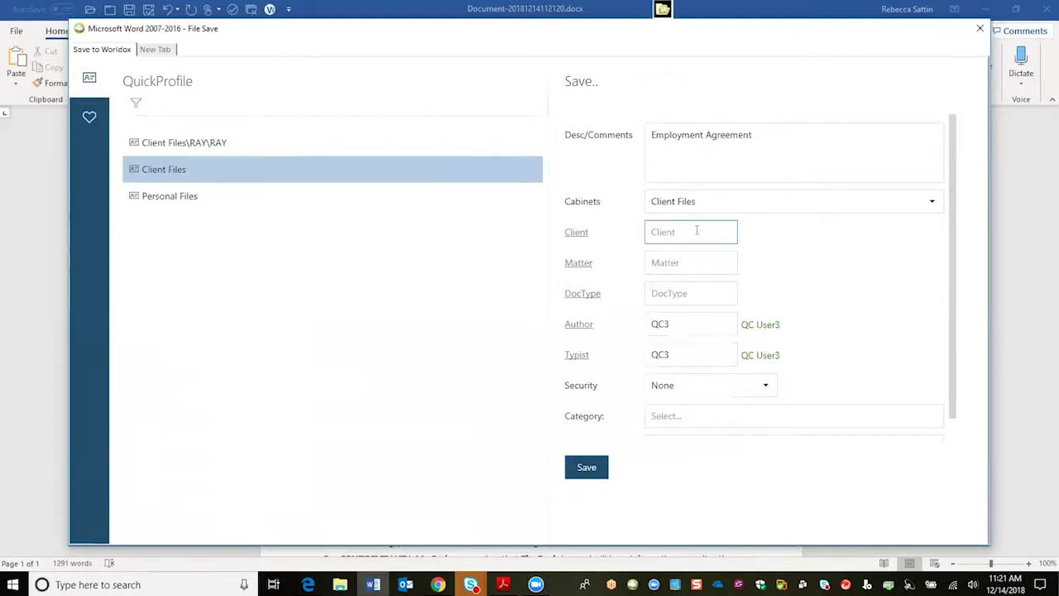
click(577, 234)
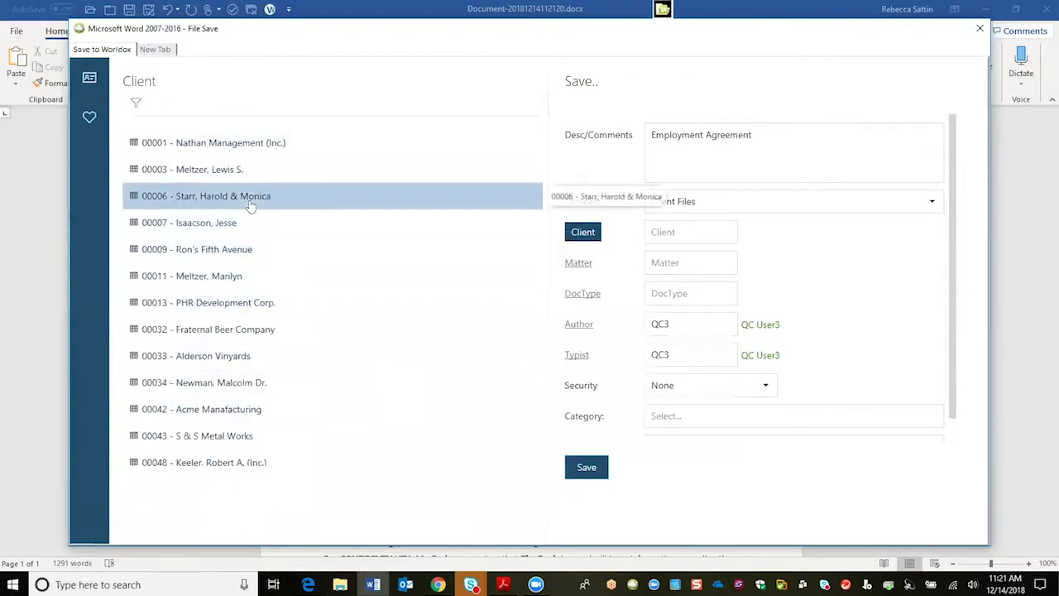
click(227, 105)
text(disp)
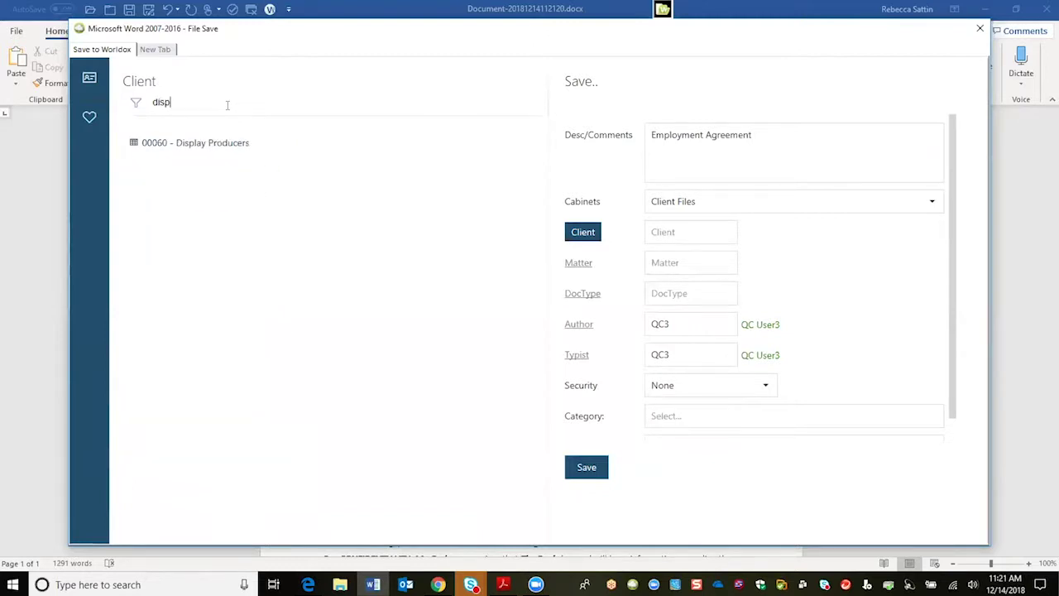
double_click(214, 142)
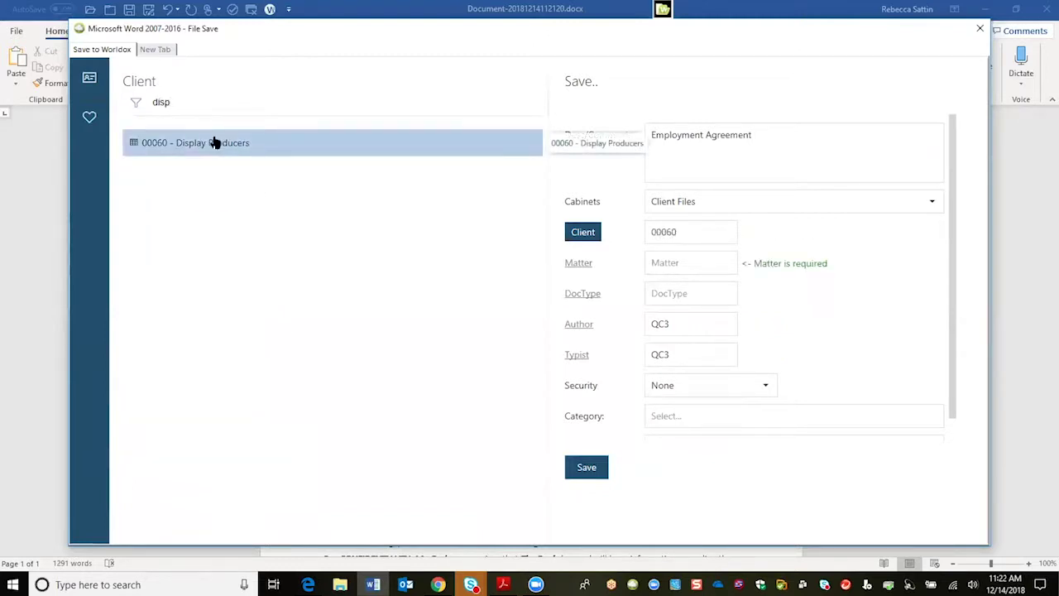
click(577, 263)
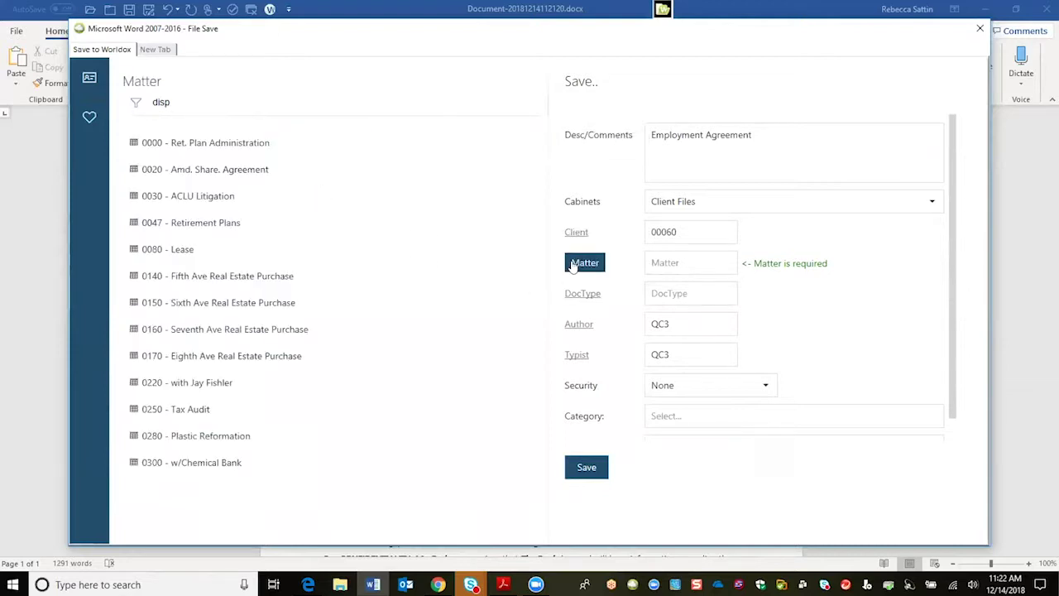
double_click(282, 278)
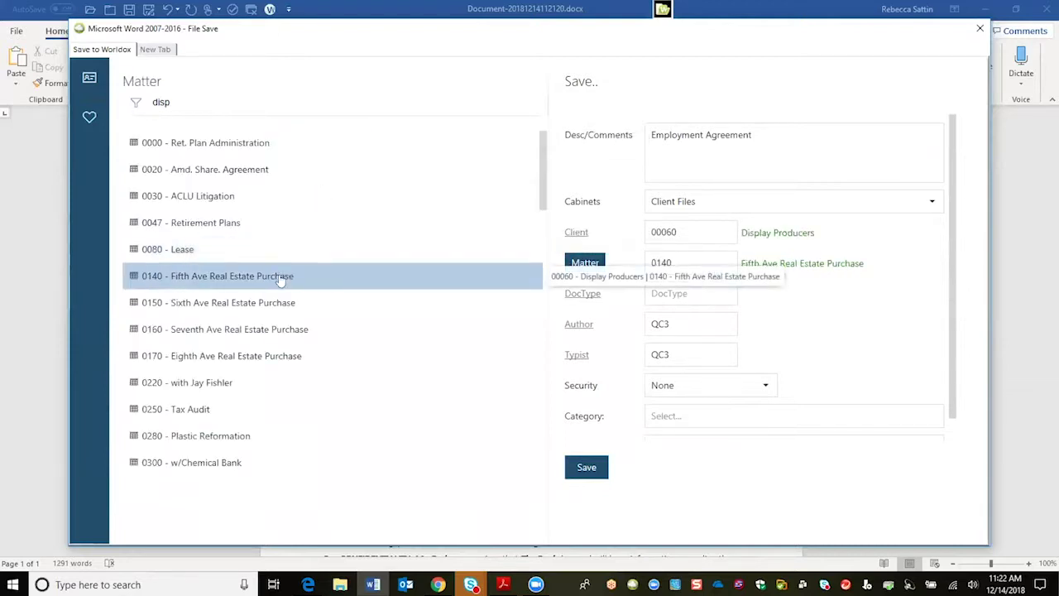
Clear the old list filter and set the document type to AGR - Agreement
click(582, 295)
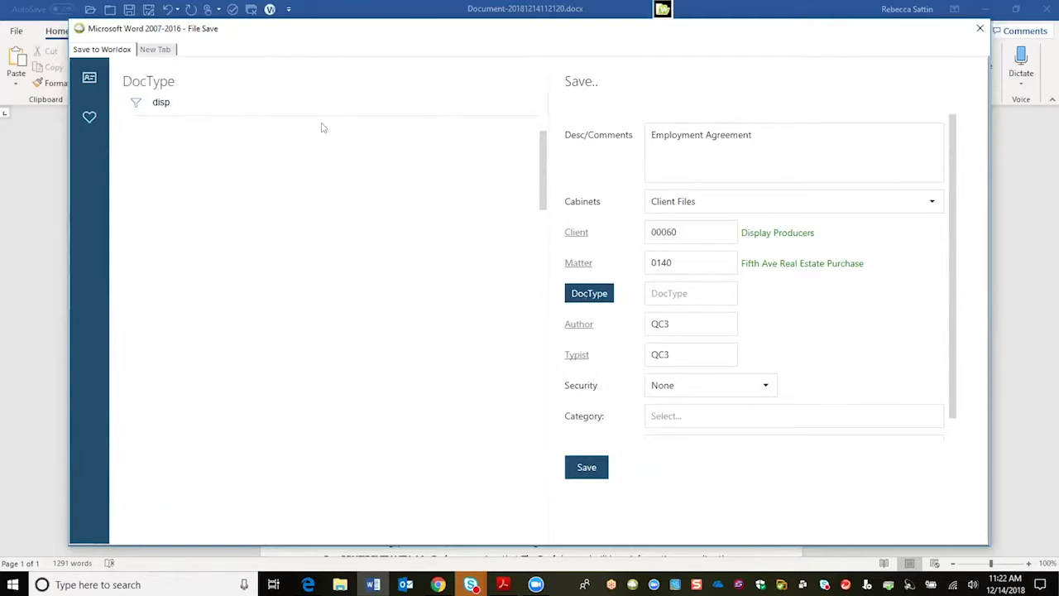
drag(183, 103, 151, 100)
key(BackSpace)
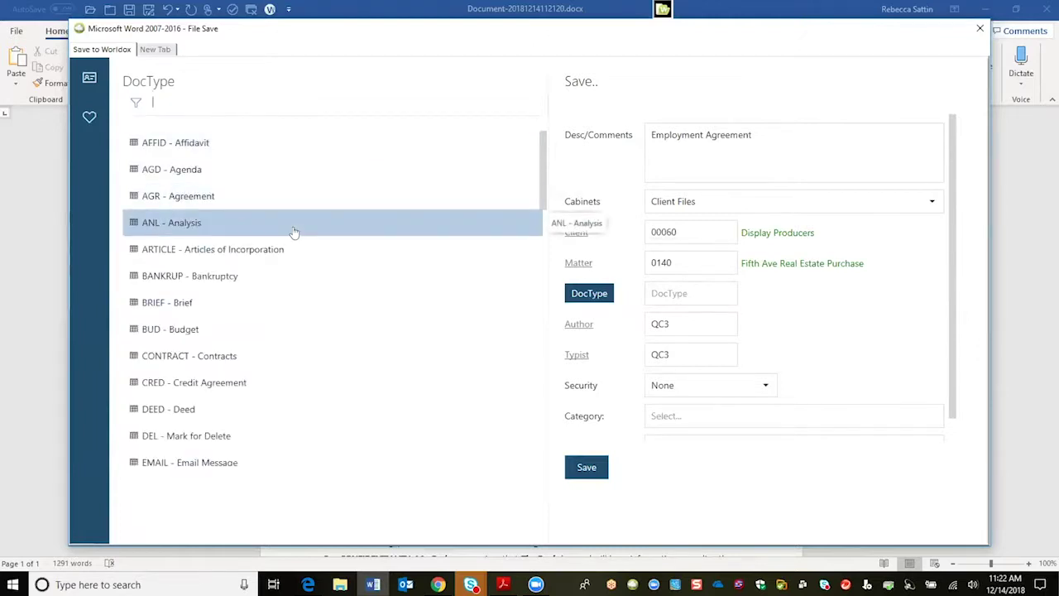
click(185, 199)
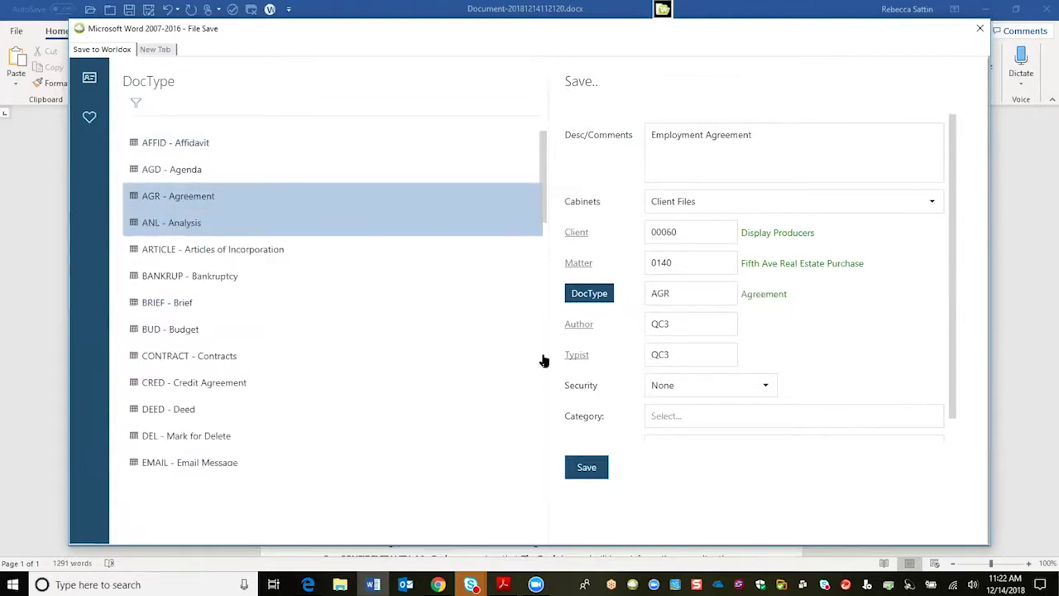
Assign the category Exhibits and save the profiled document to Worldox
click(733, 420)
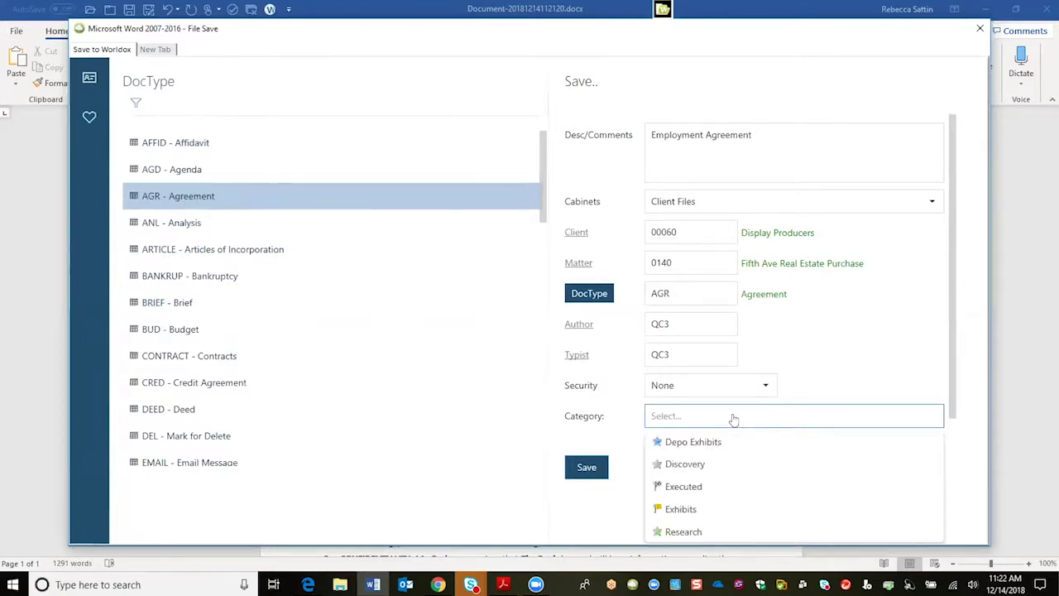
click(680, 509)
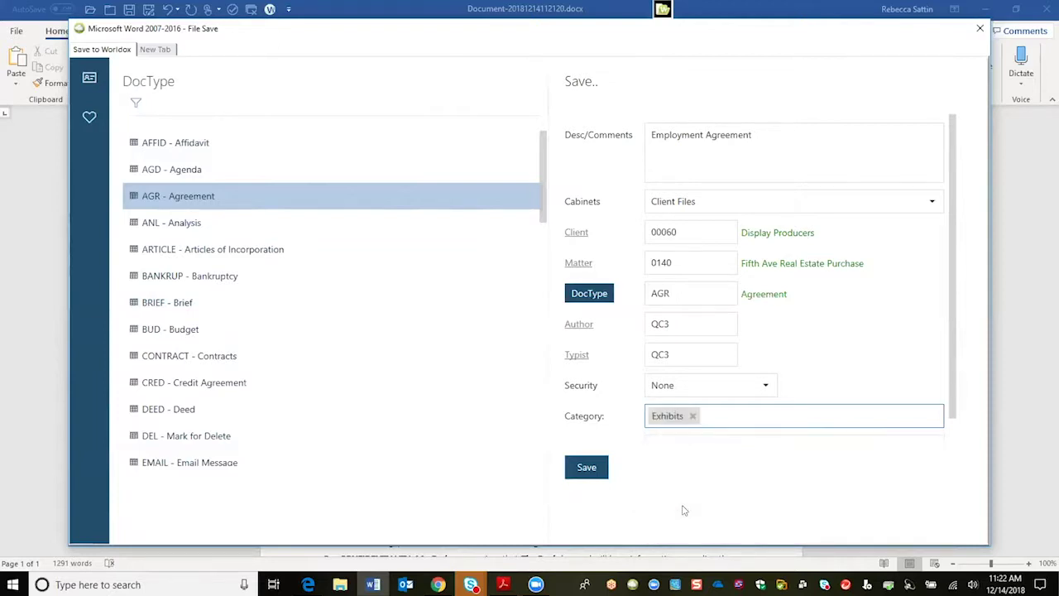
click(584, 468)
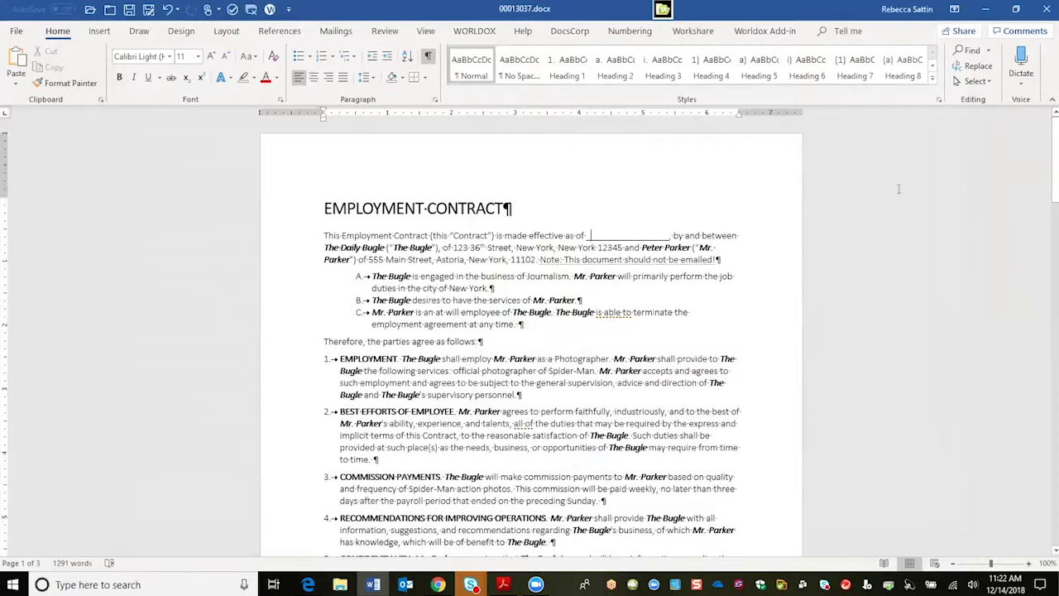
Enter December 14, 2018 as the effective date in the contract's opening paragraph
click(589, 235)
text(December)
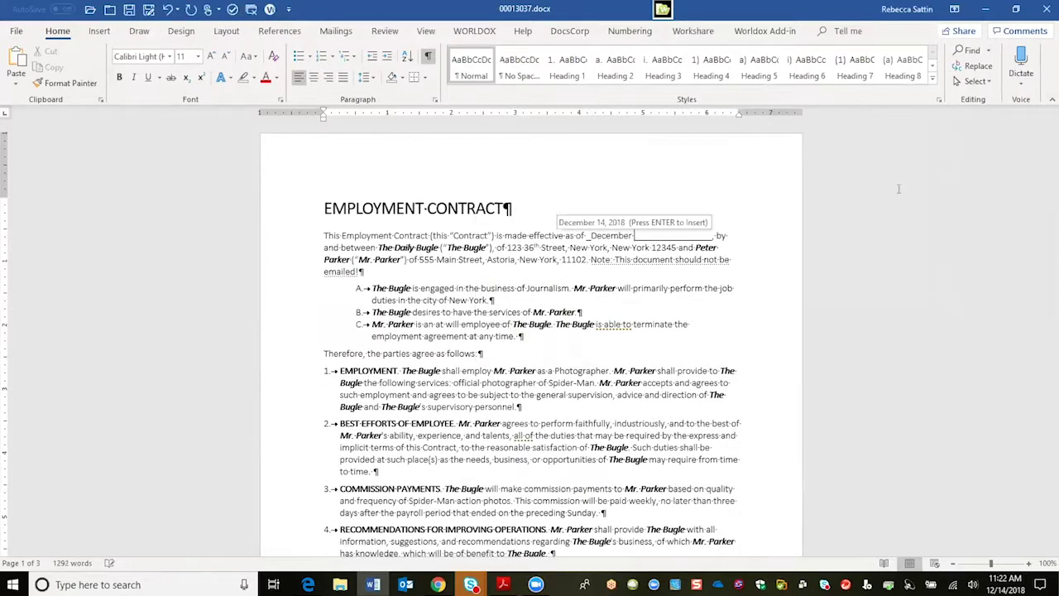
key(Return)
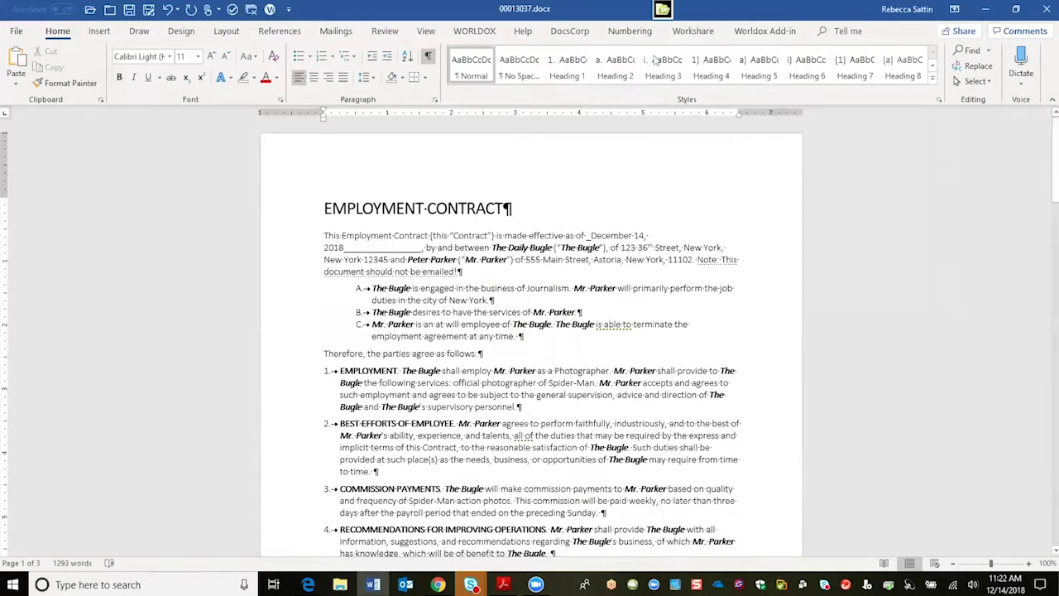
Save the edited contract to Worldox as new version #2
click(149, 11)
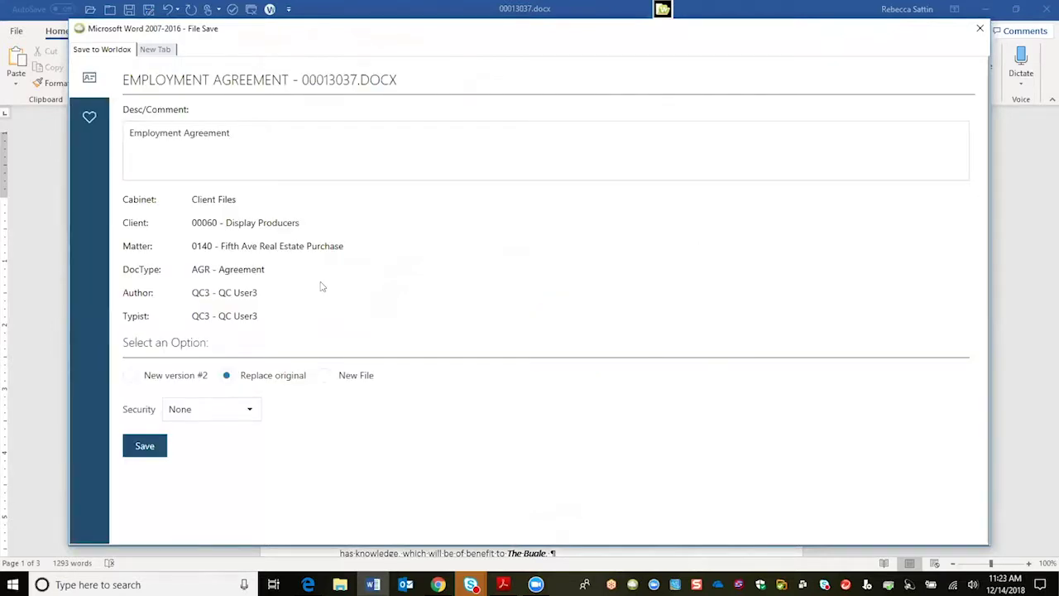
click(129, 377)
click(144, 448)
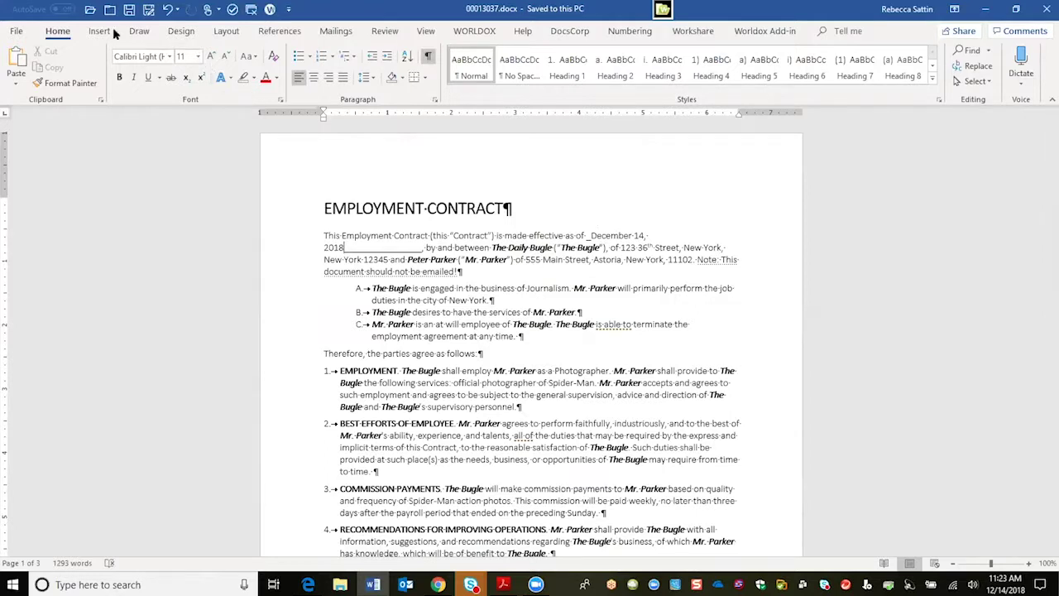
Bring up the Worldox file open window and look at the Advanced Search templates and the Direct Access favorite matters
click(89, 9)
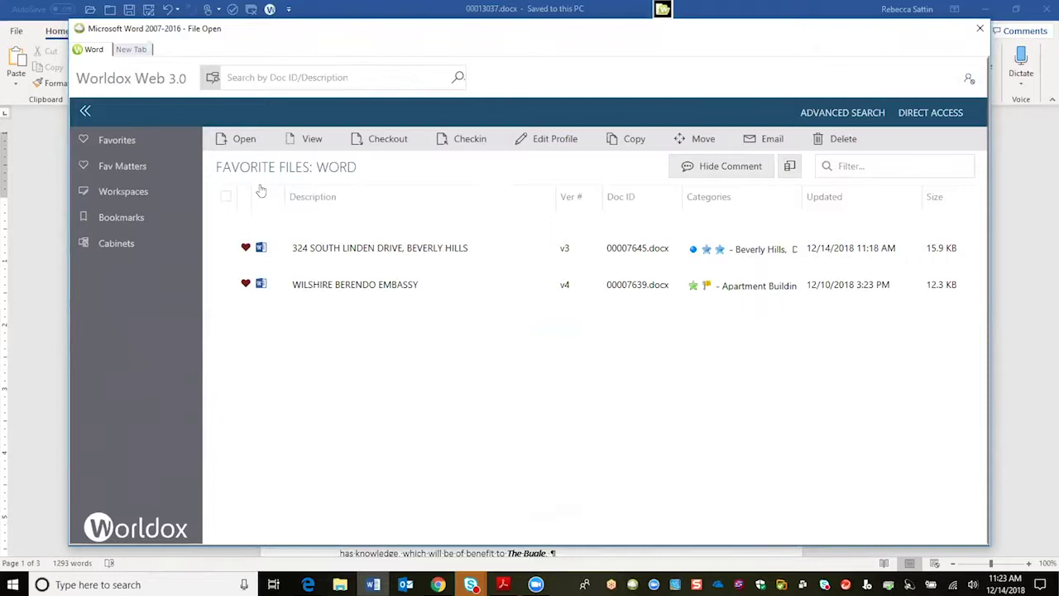
click(828, 114)
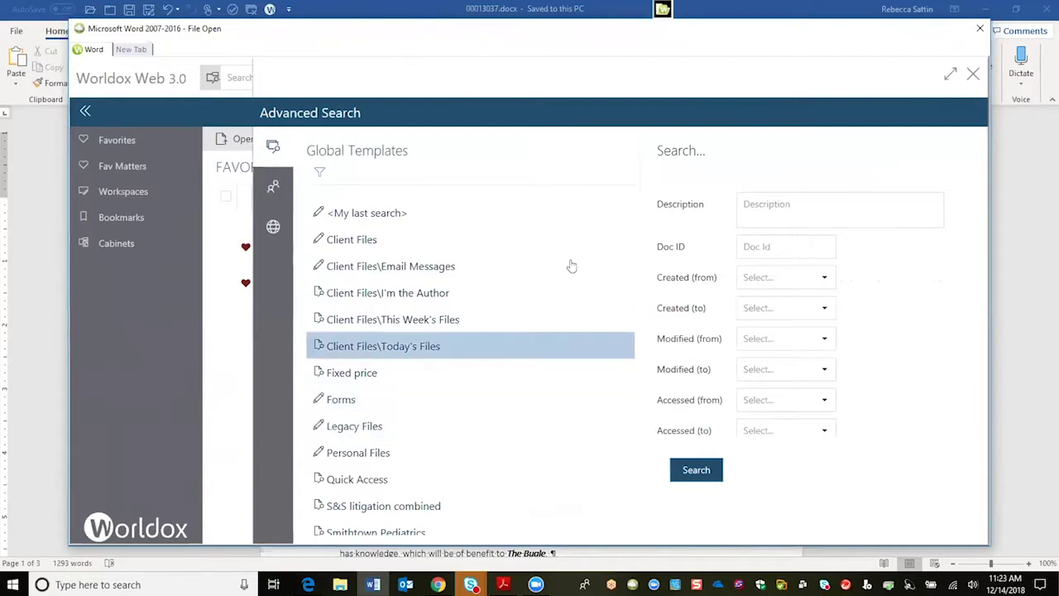
click(972, 76)
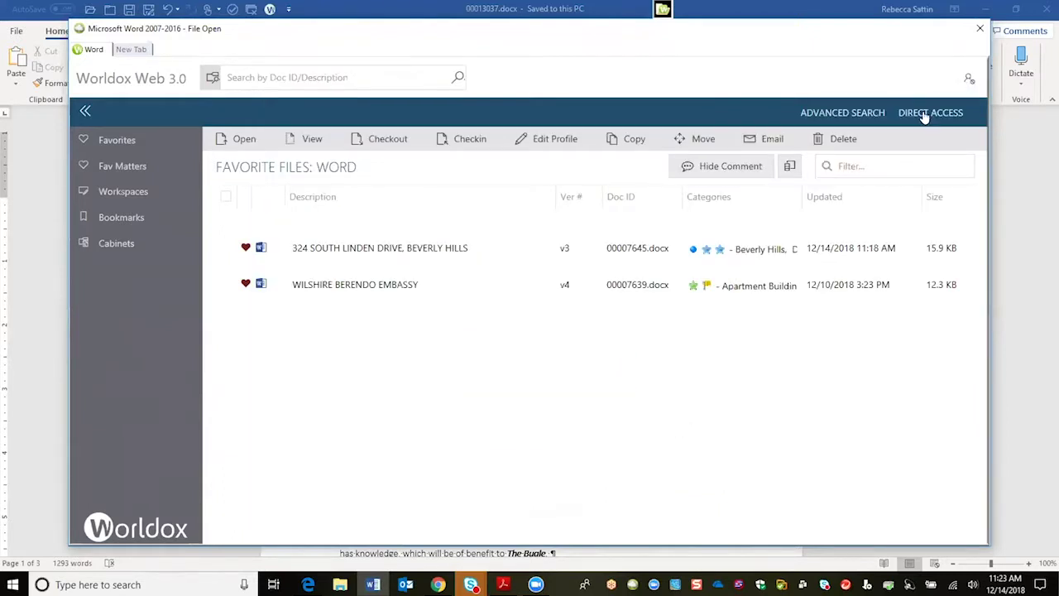
click(925, 114)
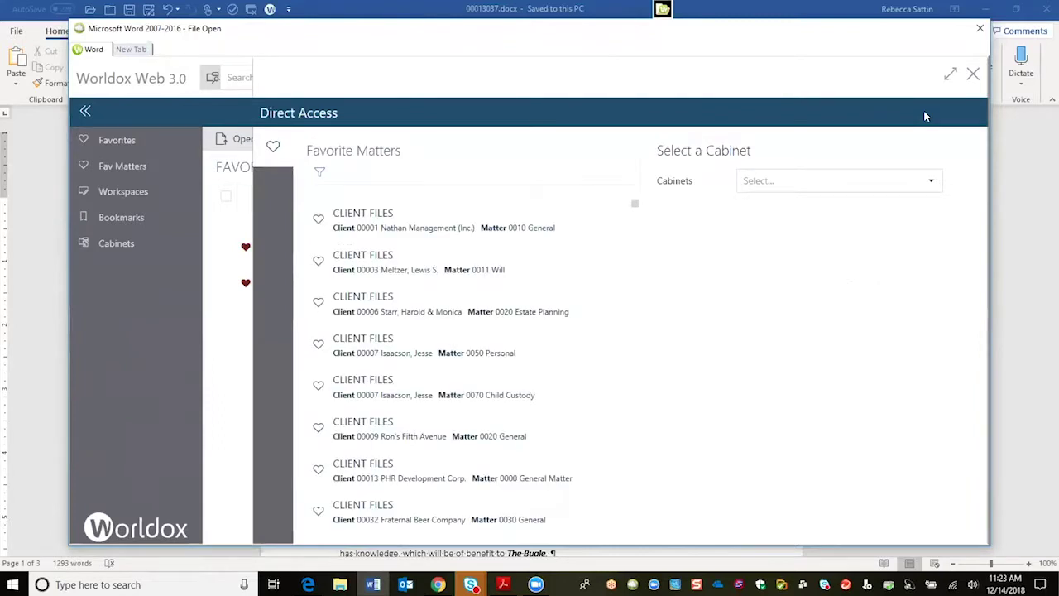
click(973, 75)
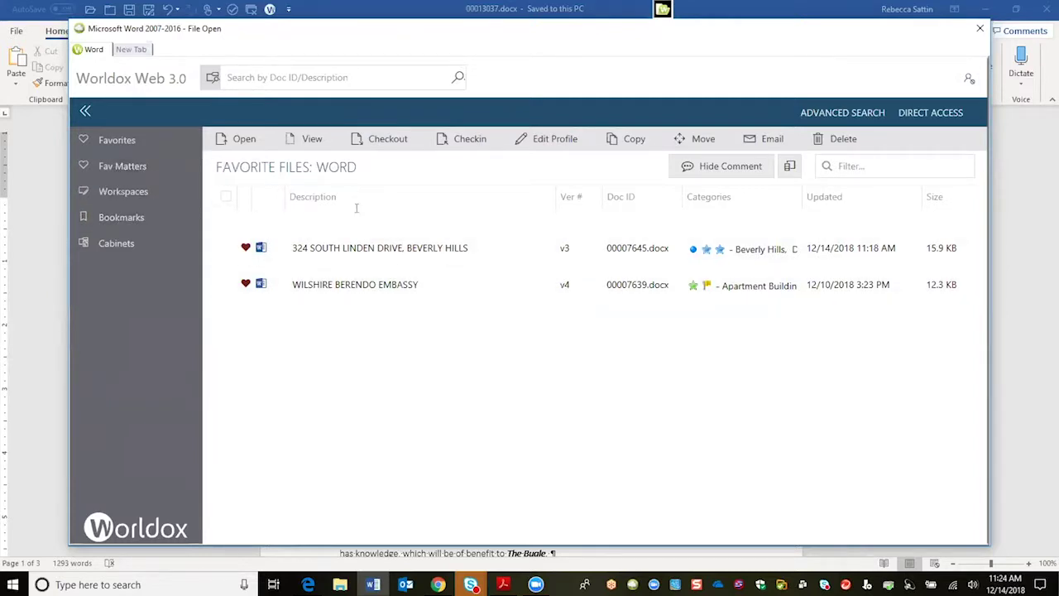
Switch to Adobe Acrobat Reader and bring up the Worldox file open window
click(503, 584)
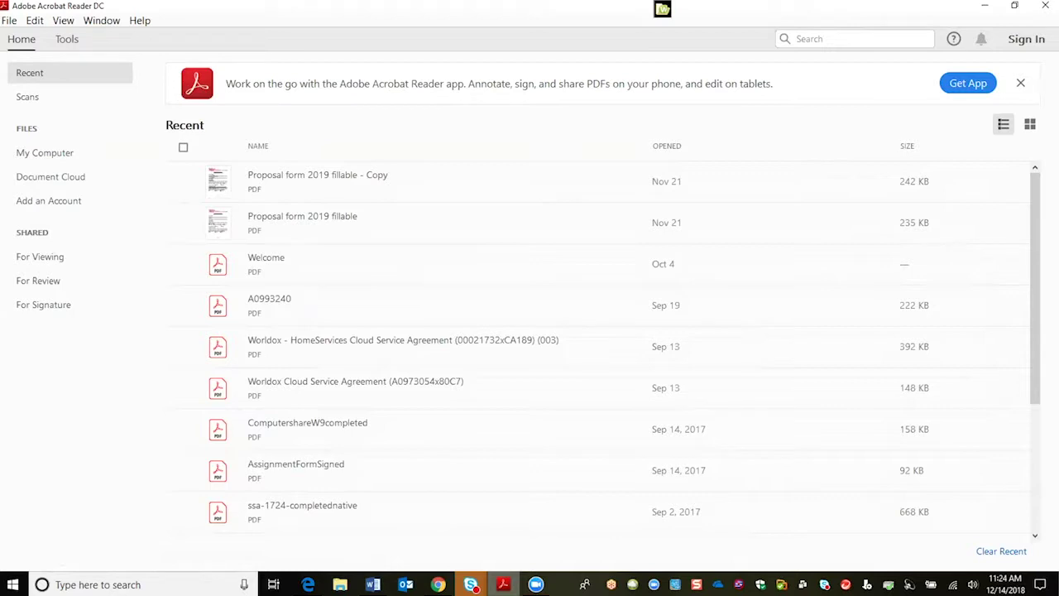
click(11, 23)
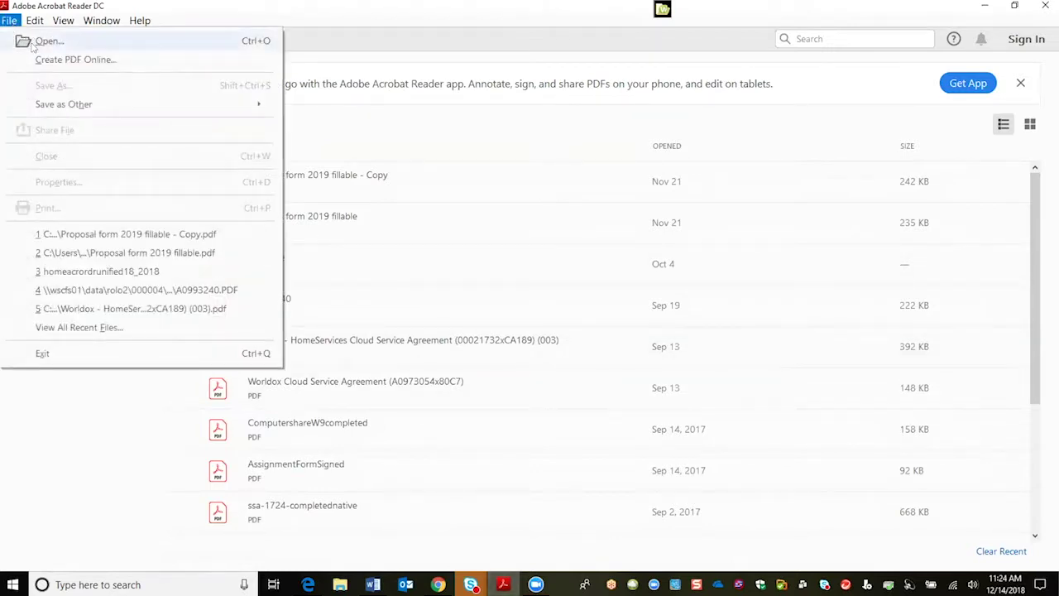
click(31, 43)
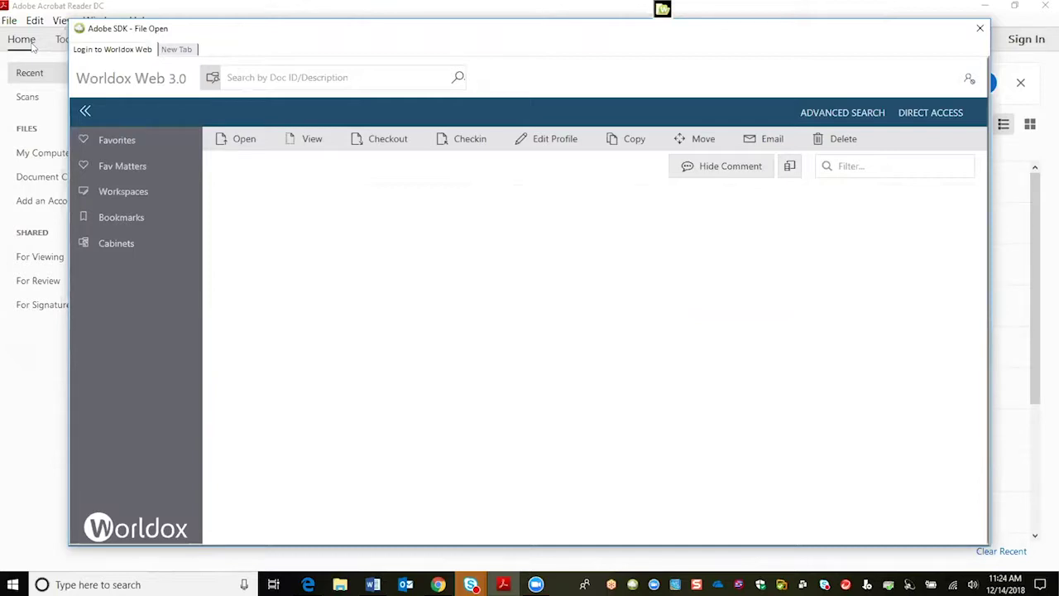
List the favorite files under <ALL>, preview the PDF LETTER TO MY ASSISTANT and close the preview
click(117, 140)
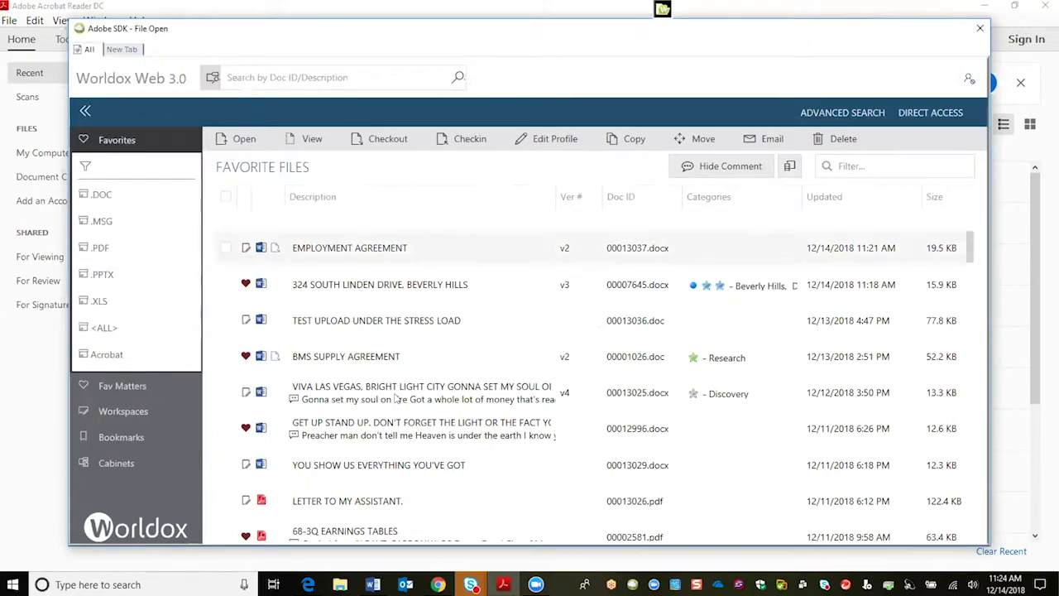
click(103, 328)
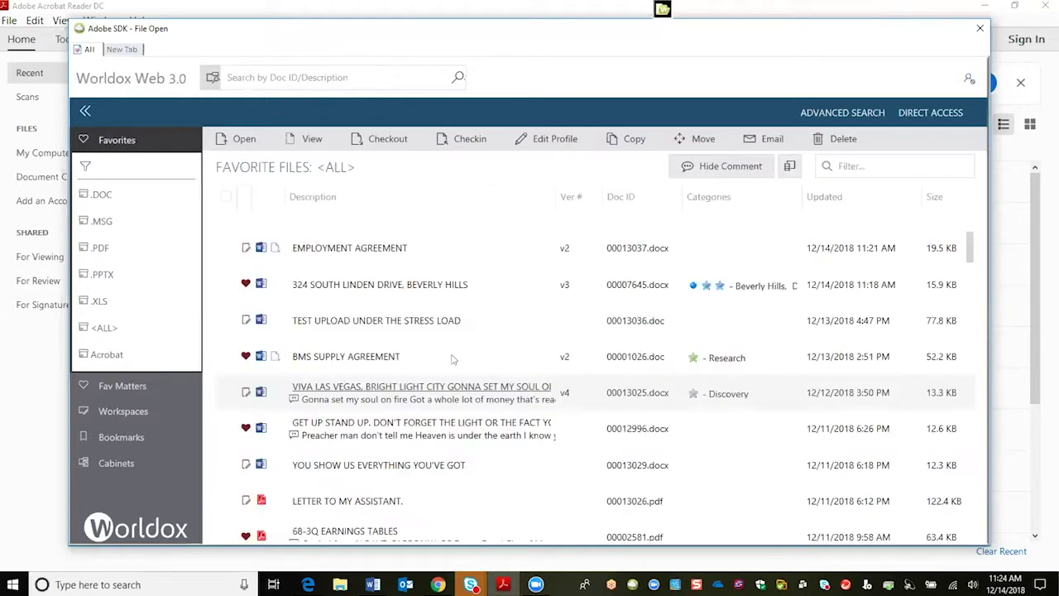
click(320, 502)
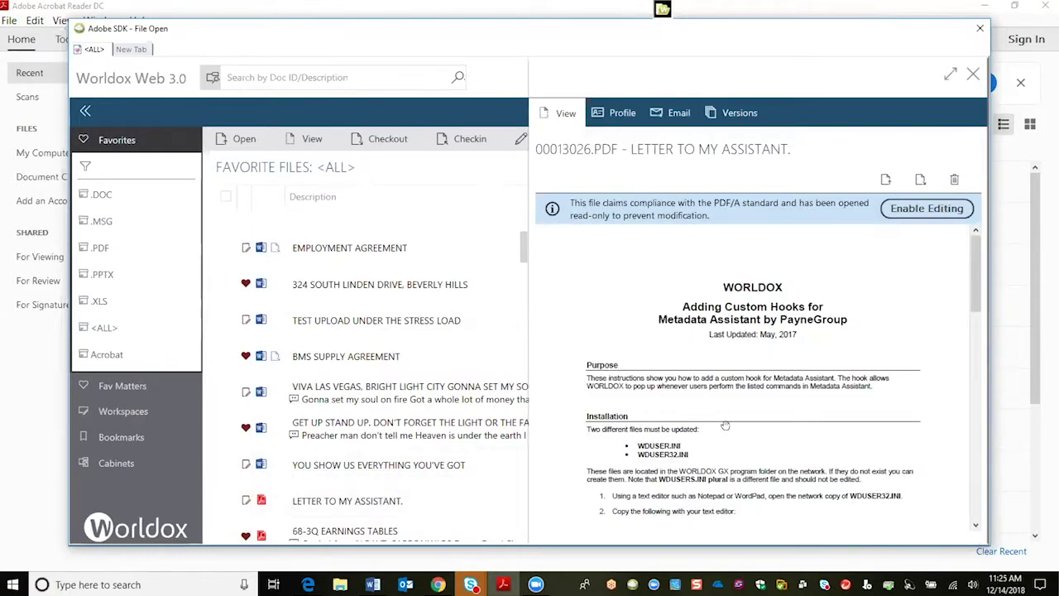
click(972, 76)
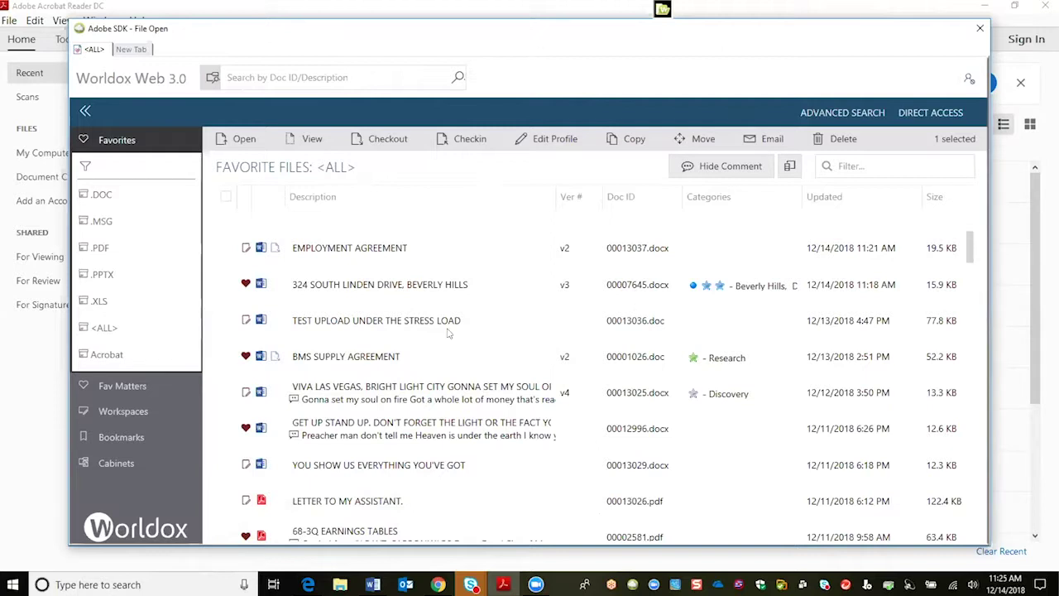
Select the GET UP STAND UP, YOU SHOW US EVERYTHING YOU'VE GOT and LETTER TO MY ASSISTANT files, and clear the first two
click(225, 428)
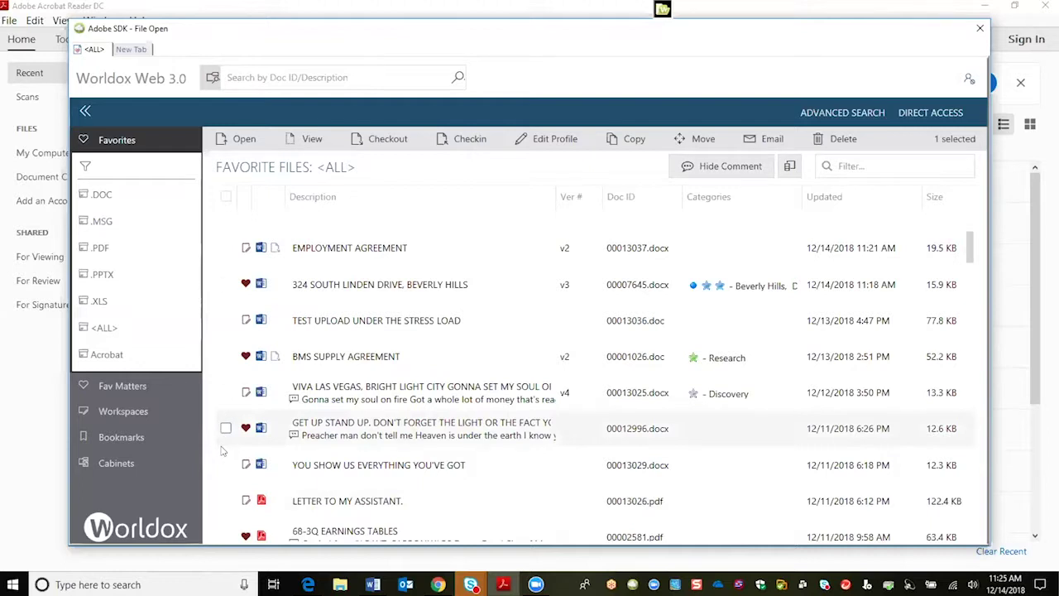
click(225, 466)
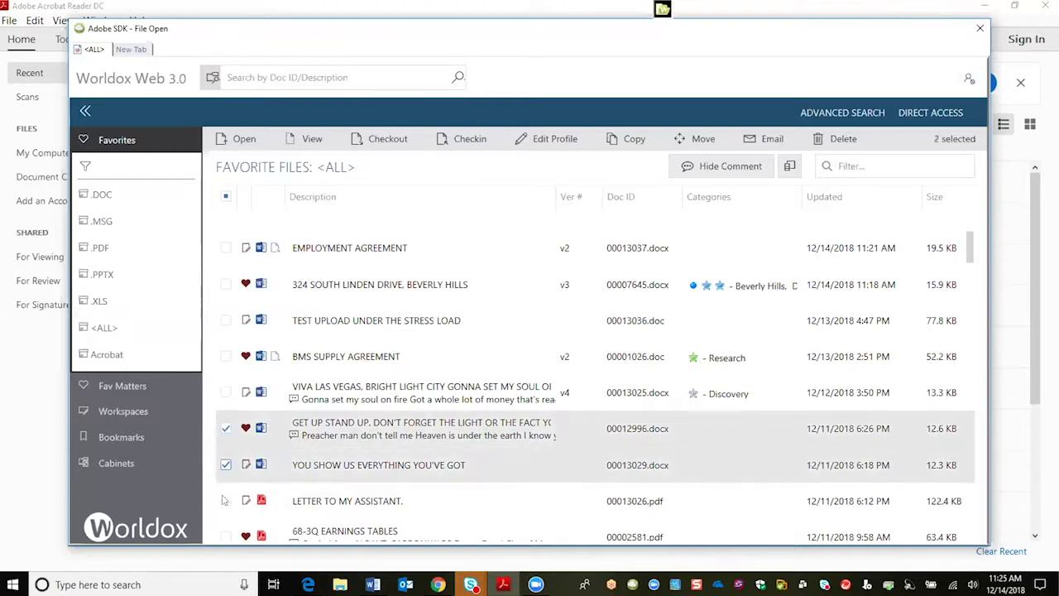
click(225, 502)
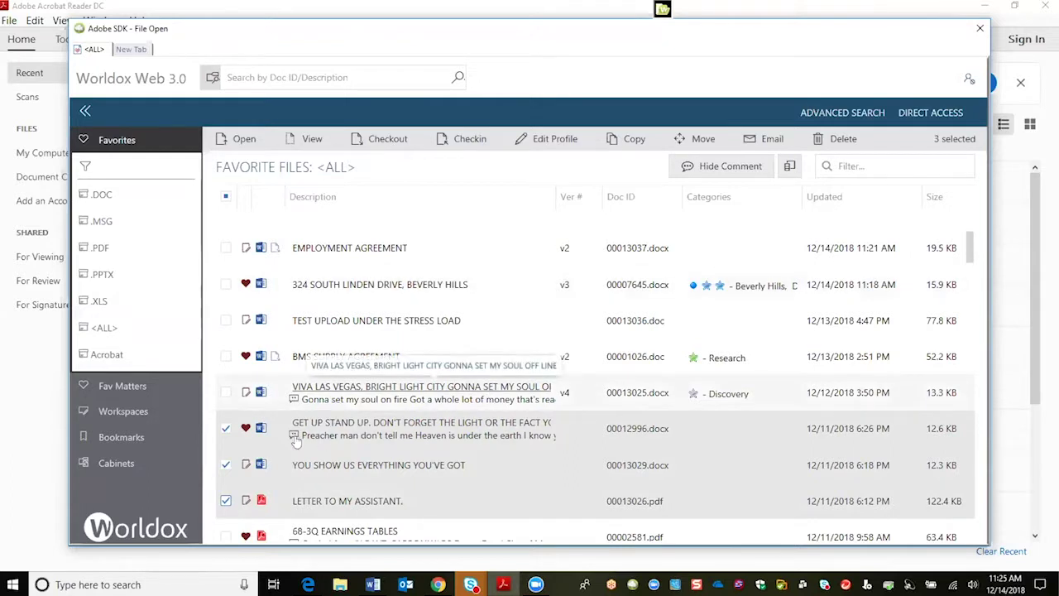
click(225, 429)
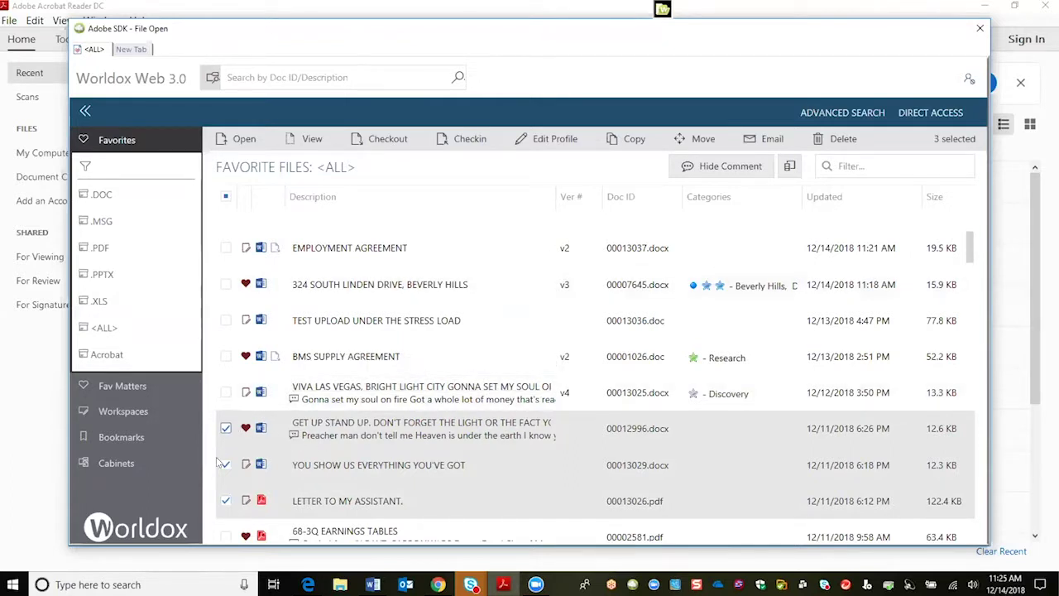
click(225, 465)
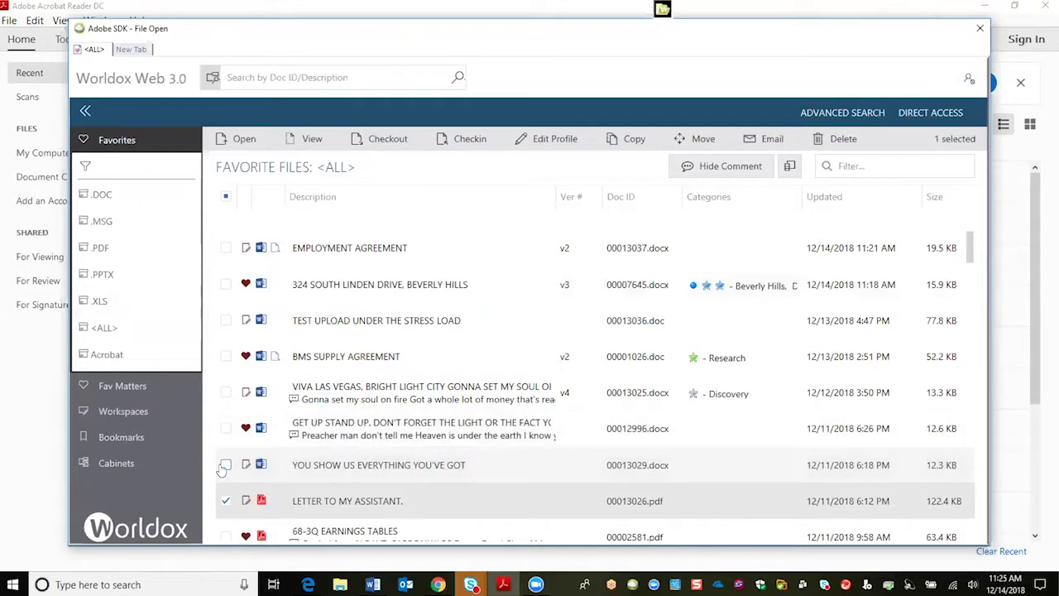
Preview the PDF LETTER TO MY ASSISTANT once more and open it from Worldox in Acrobat Reader
click(317, 502)
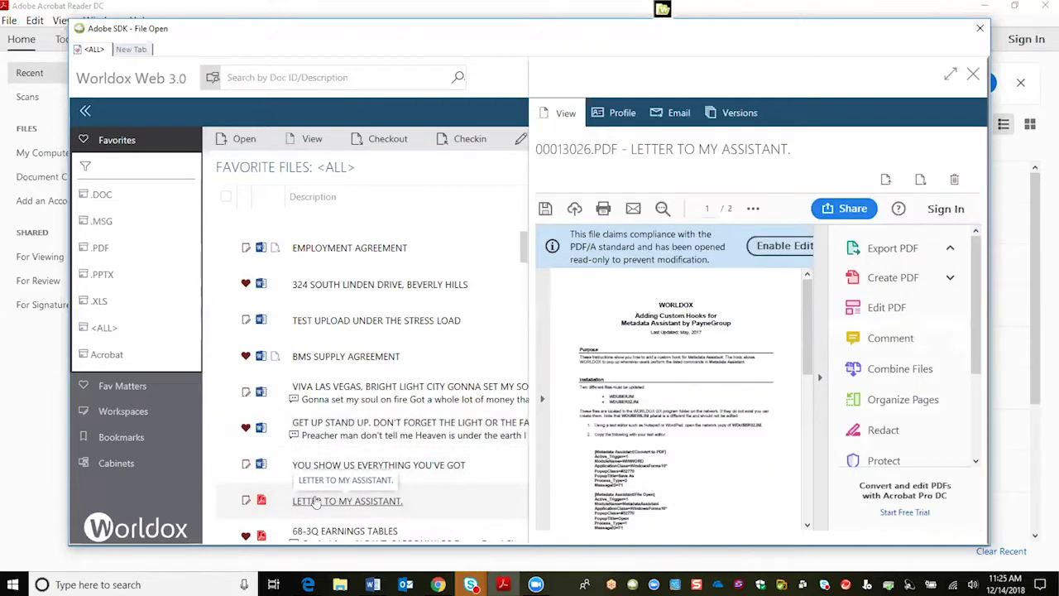
click(973, 74)
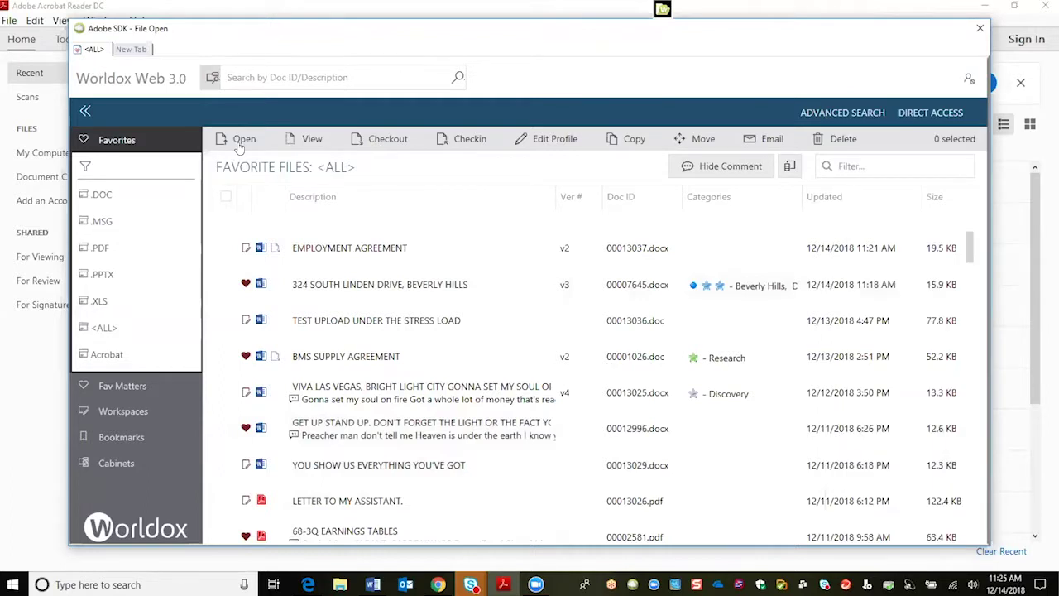
click(224, 501)
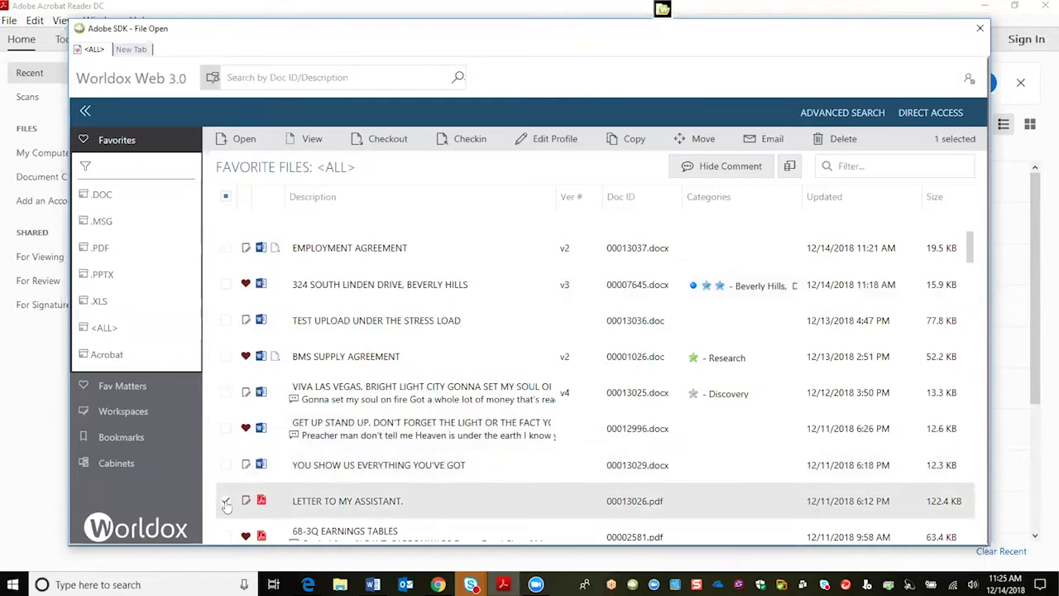
click(237, 139)
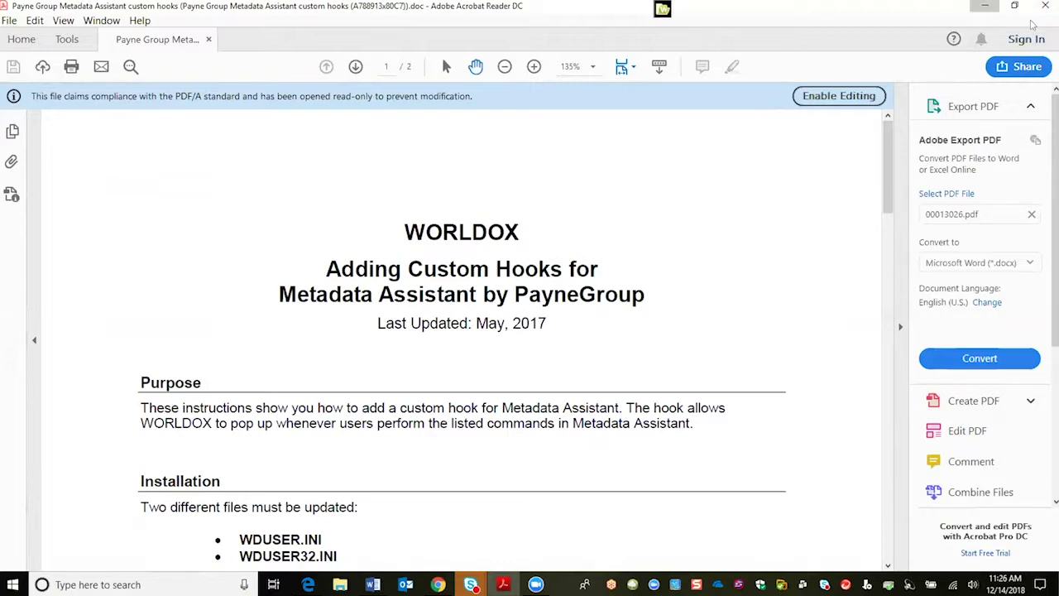
Leave Acrobat Reader for Word's Worldox file open window and list the favorite files under <ALL>
click(1038, 8)
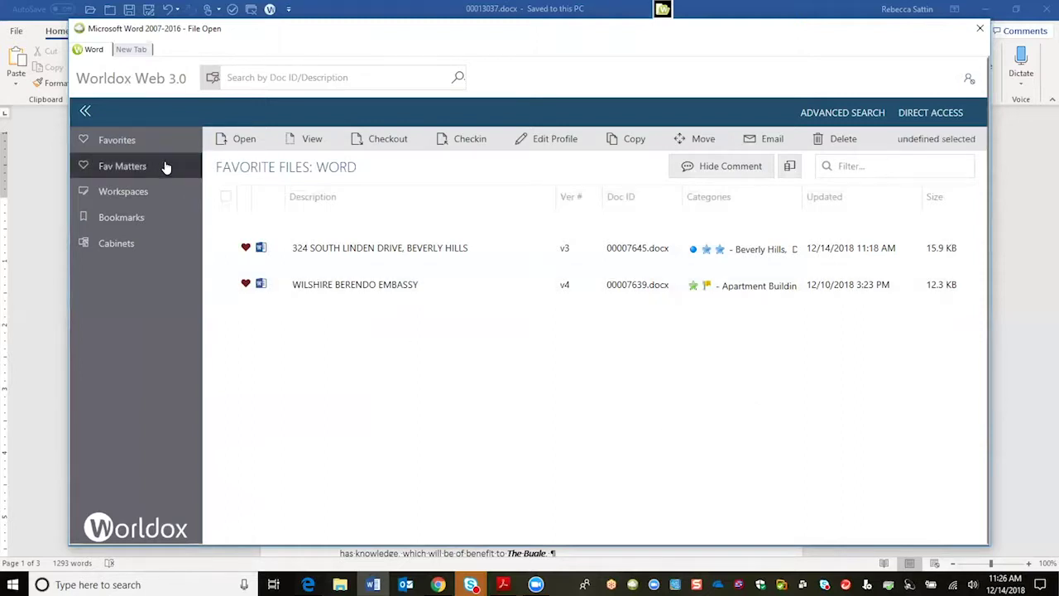
click(117, 140)
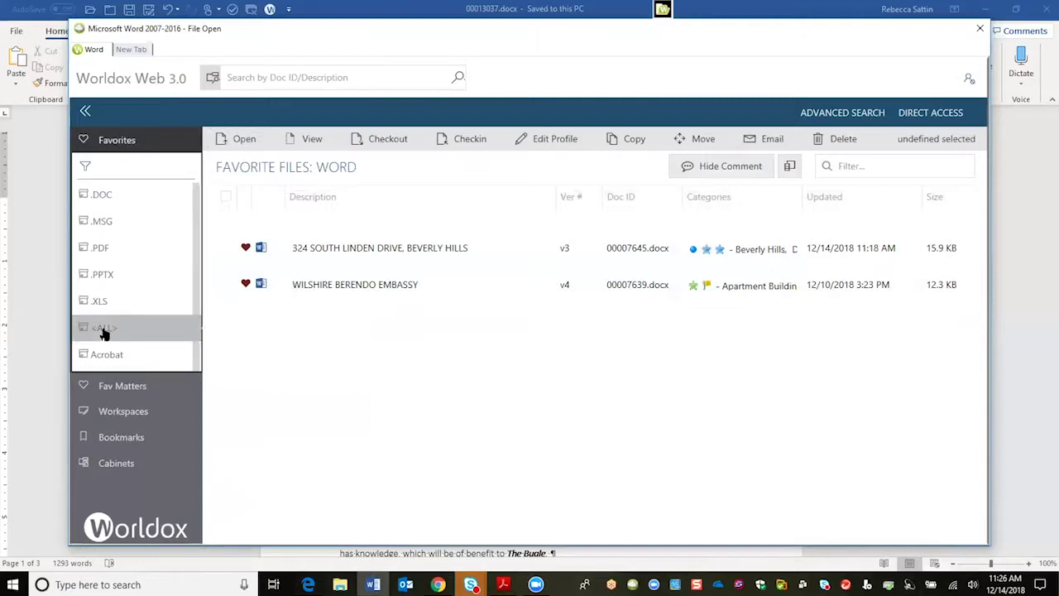
click(104, 330)
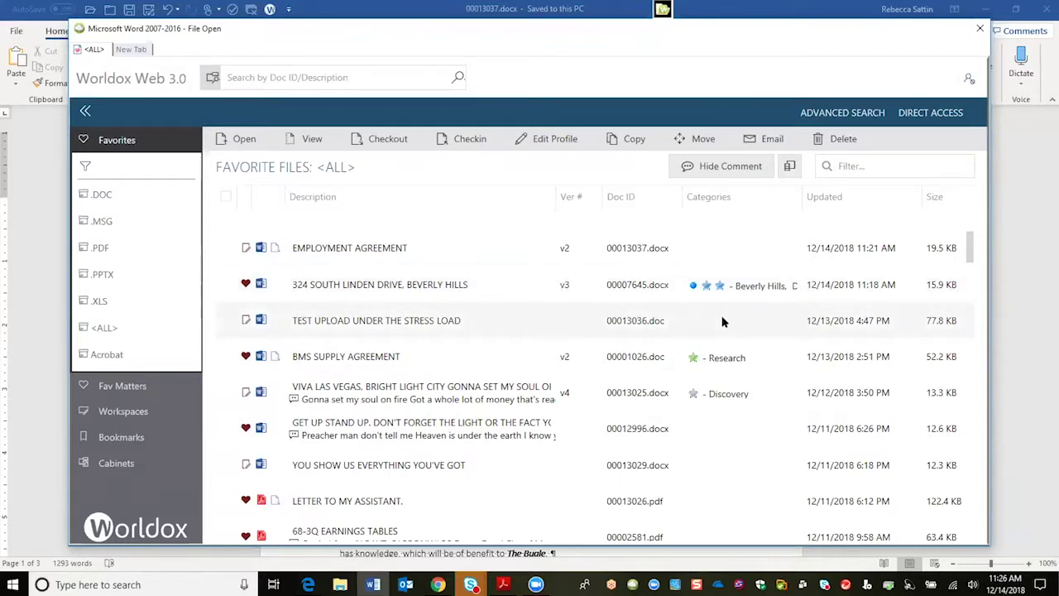
Look at the file categories and the Column Chooser options, and hide and redisplay the file comments
mouse_move(721, 320)
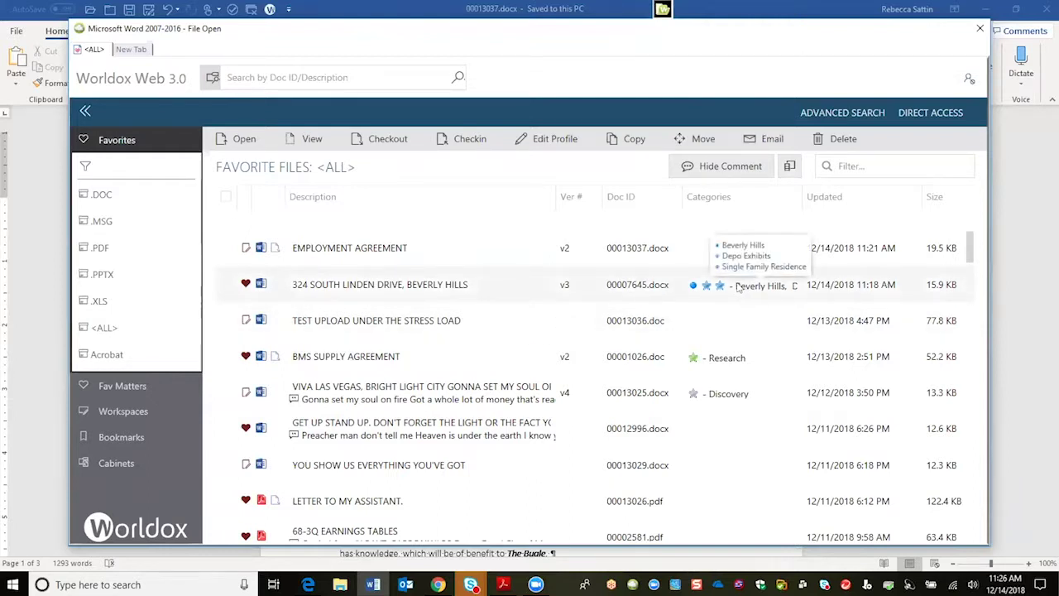
click(788, 167)
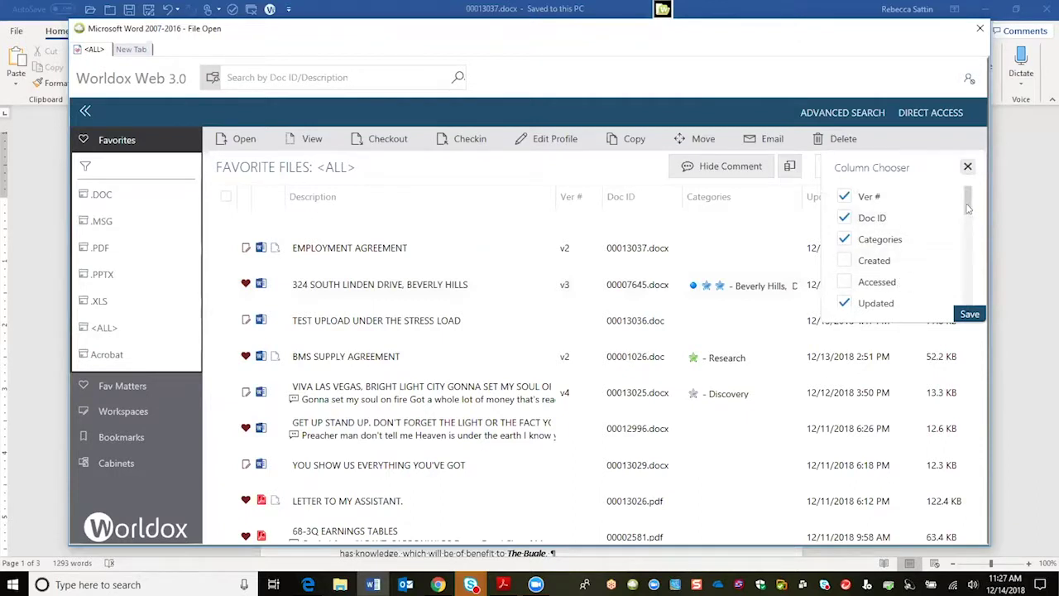
mouse_move(968, 209)
mouse_down()
mouse_move(968, 312)
mouse_move(954, 218)
mouse_up()
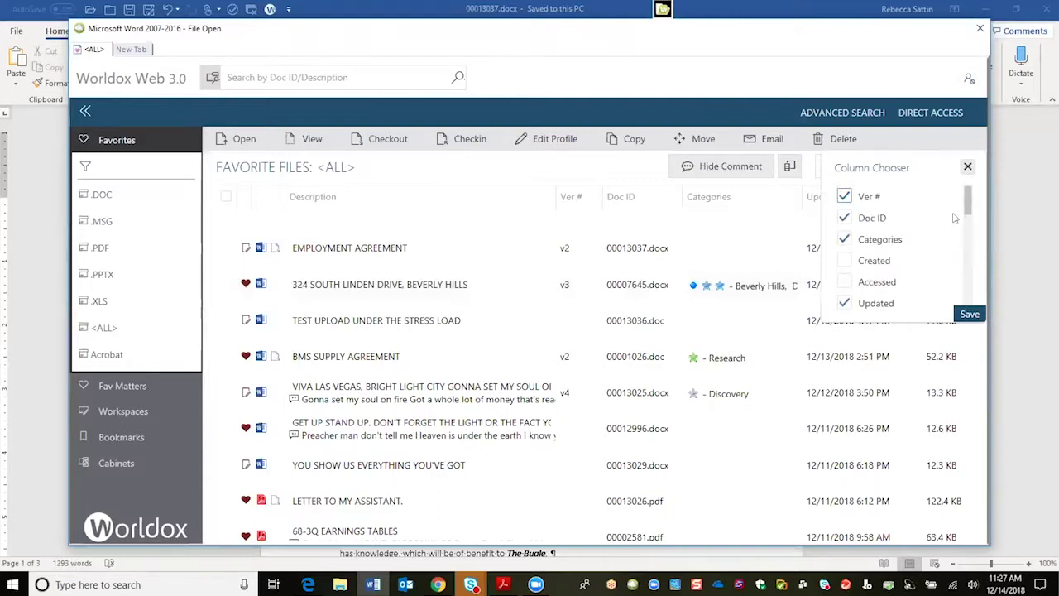
click(967, 168)
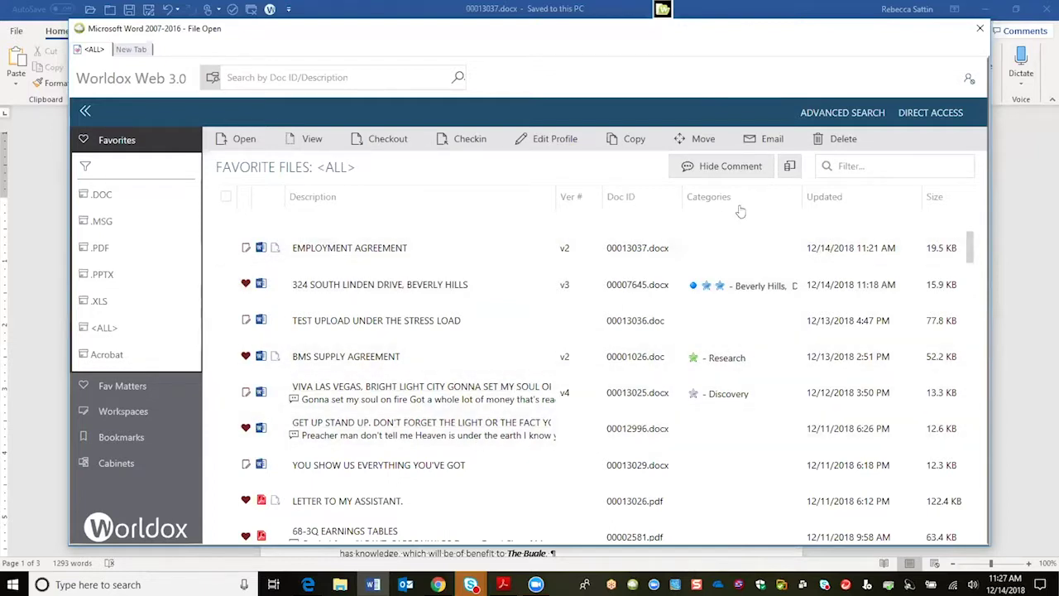
click(731, 166)
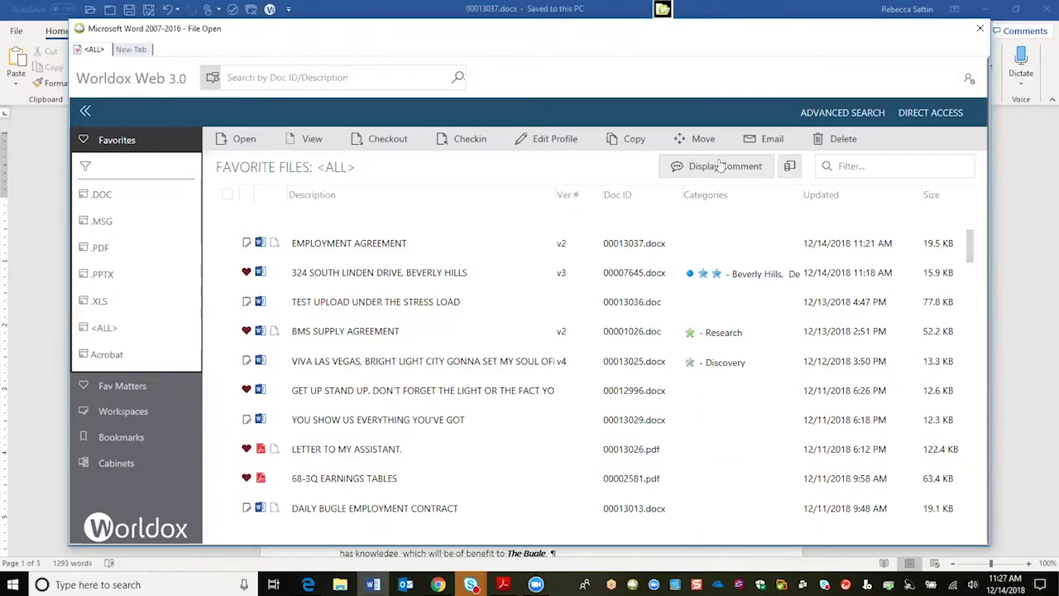
click(720, 166)
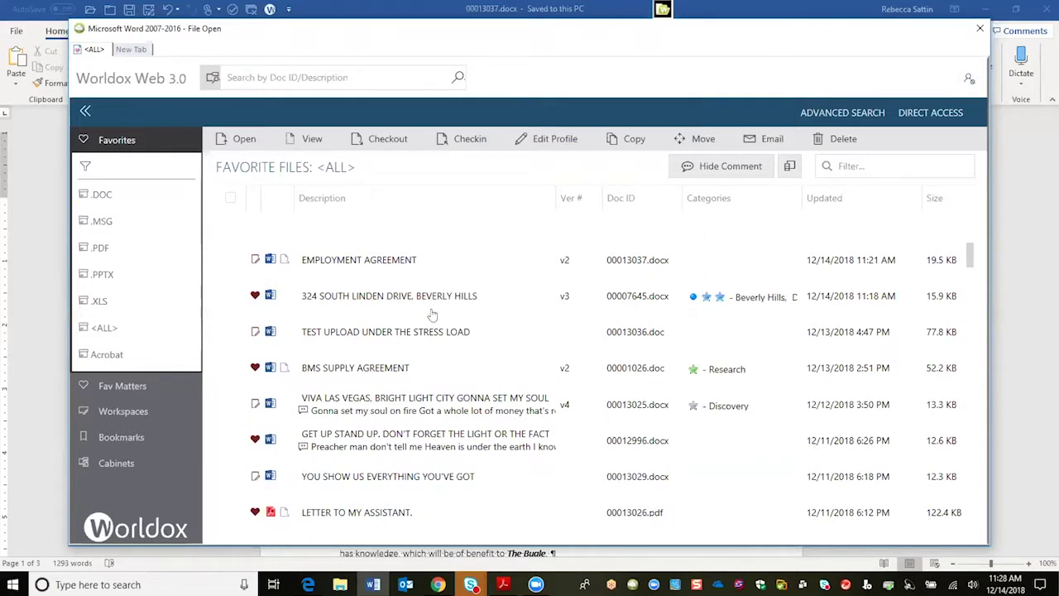
List the Carpenter Briefs from the ACLM Litigation workspace and hide their comments
click(130, 411)
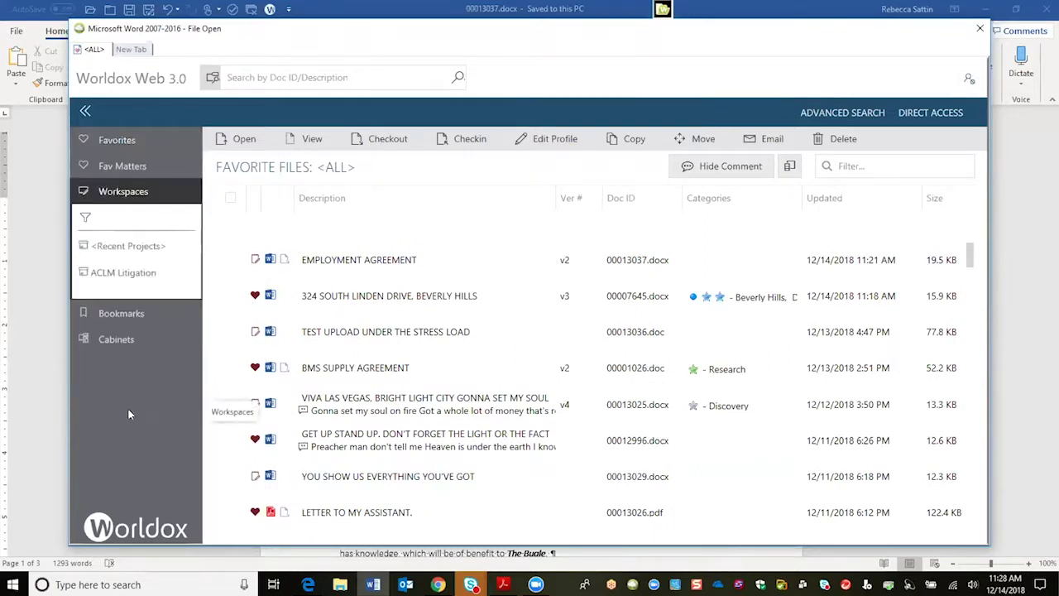
click(136, 276)
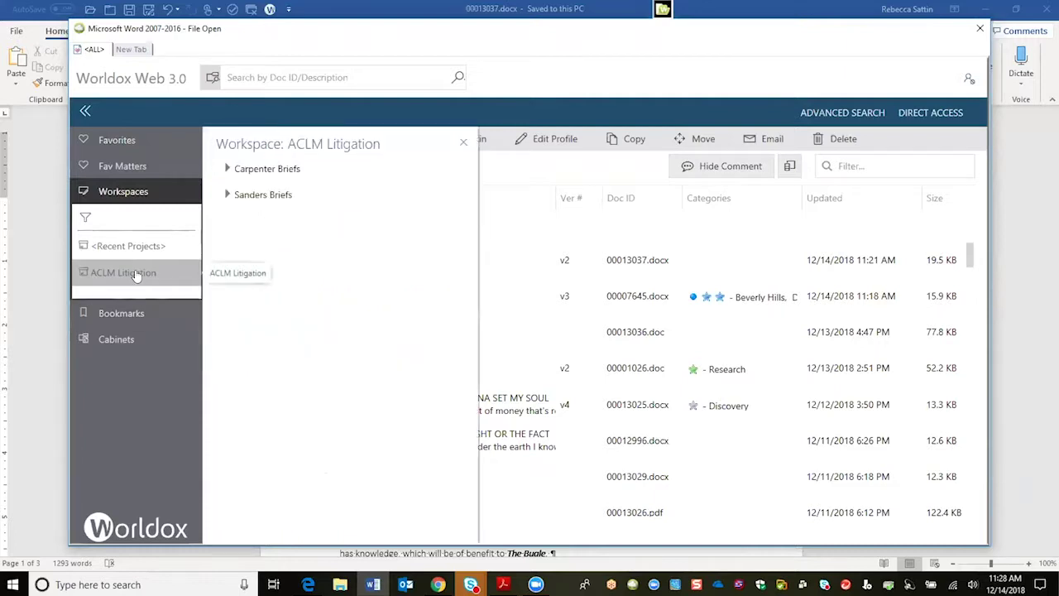
click(267, 169)
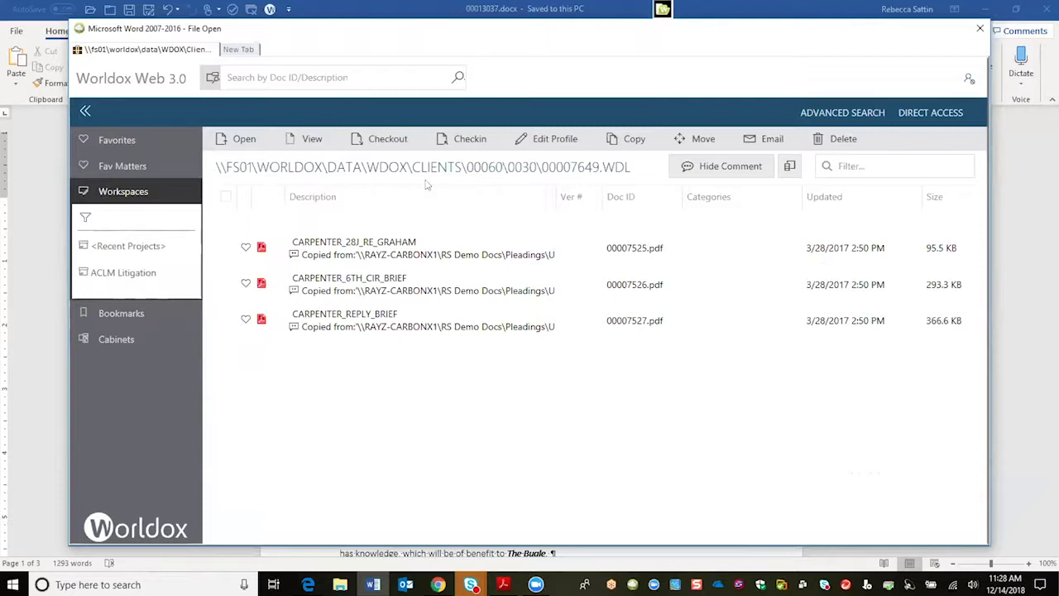
click(715, 166)
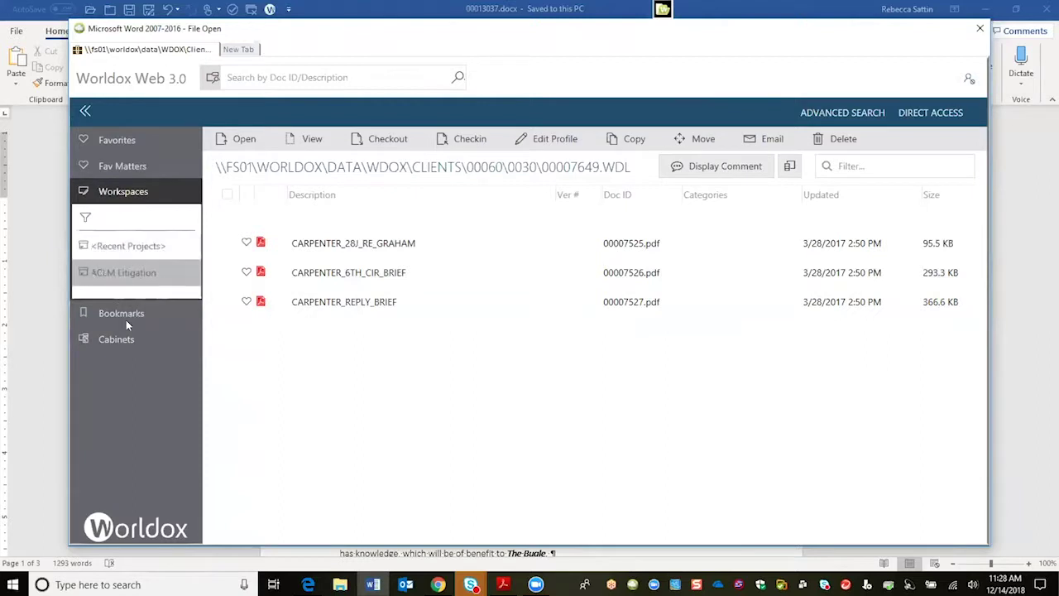
List the files of the Display Producers favorite matter Fifth Ave Real Estate Purchase, and review the favorite client matters again
click(133, 166)
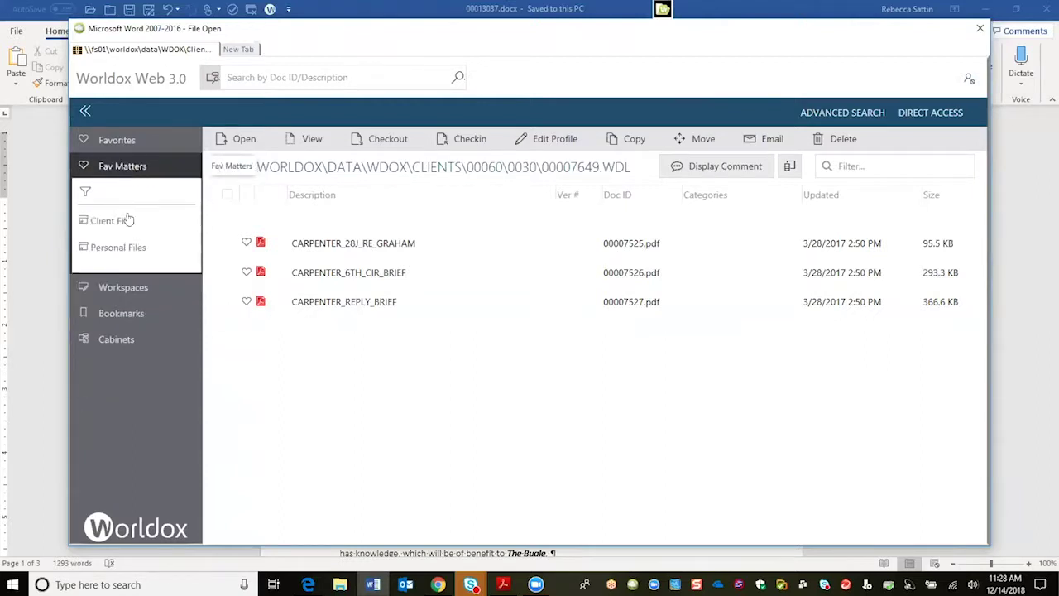
click(125, 221)
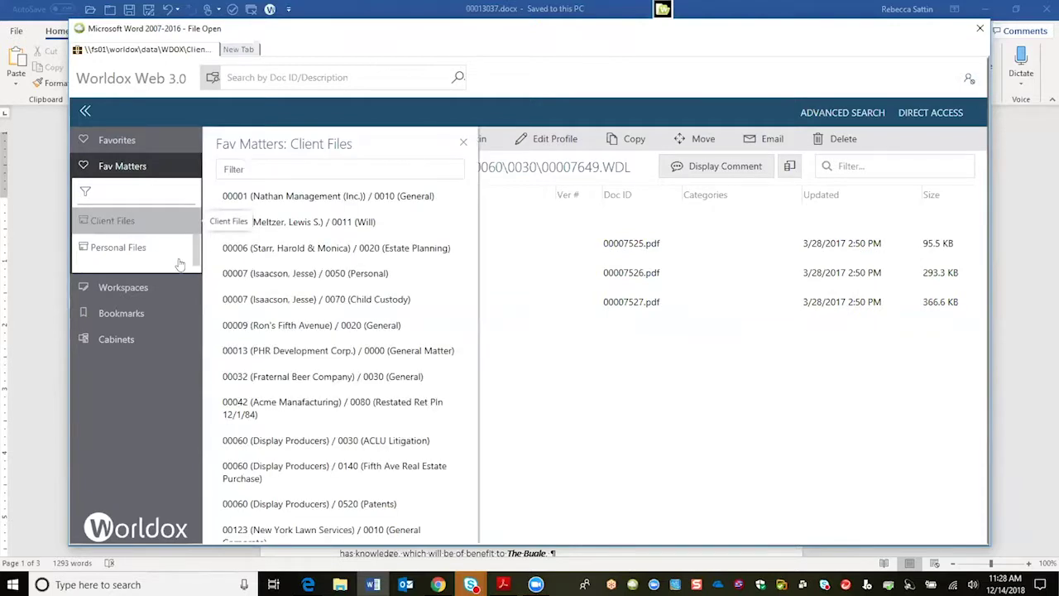
click(358, 467)
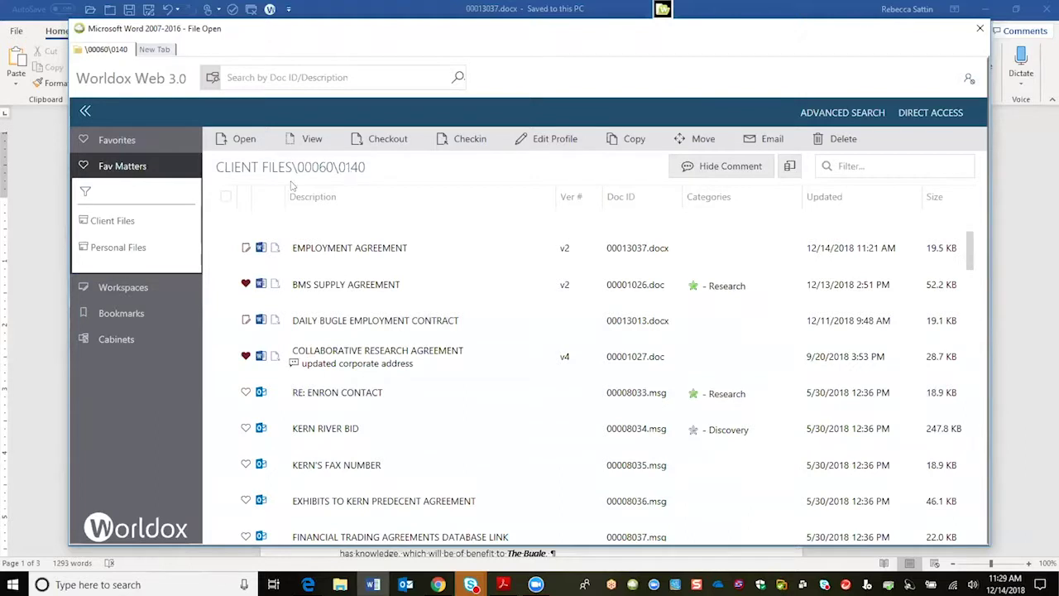
click(115, 221)
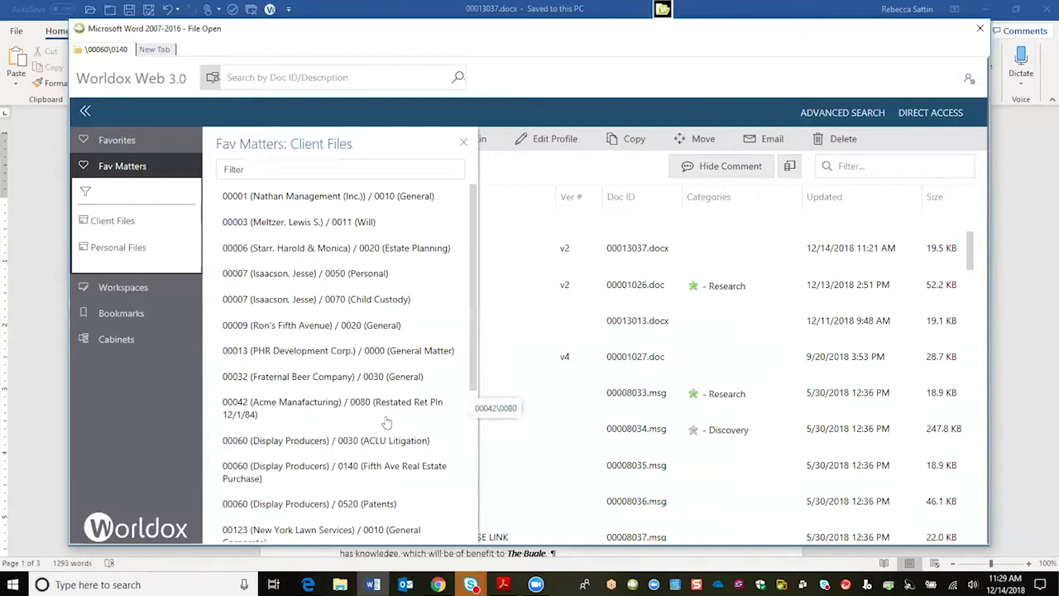
click(463, 145)
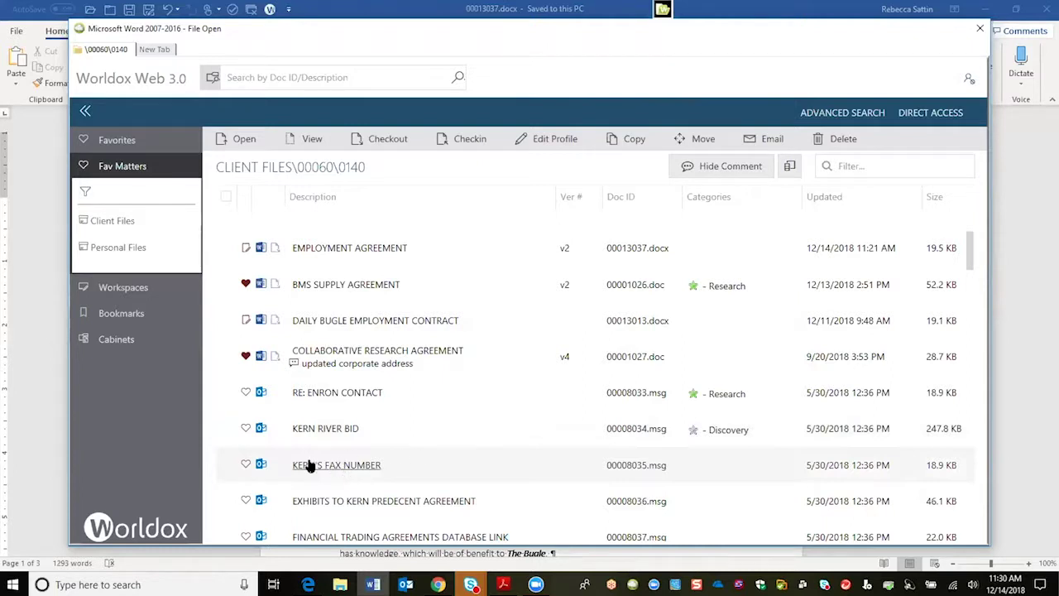
Mark the e-mails KERN'S FAX NUMBER and KERN RIVER BID as favorites
click(246, 465)
click(246, 429)
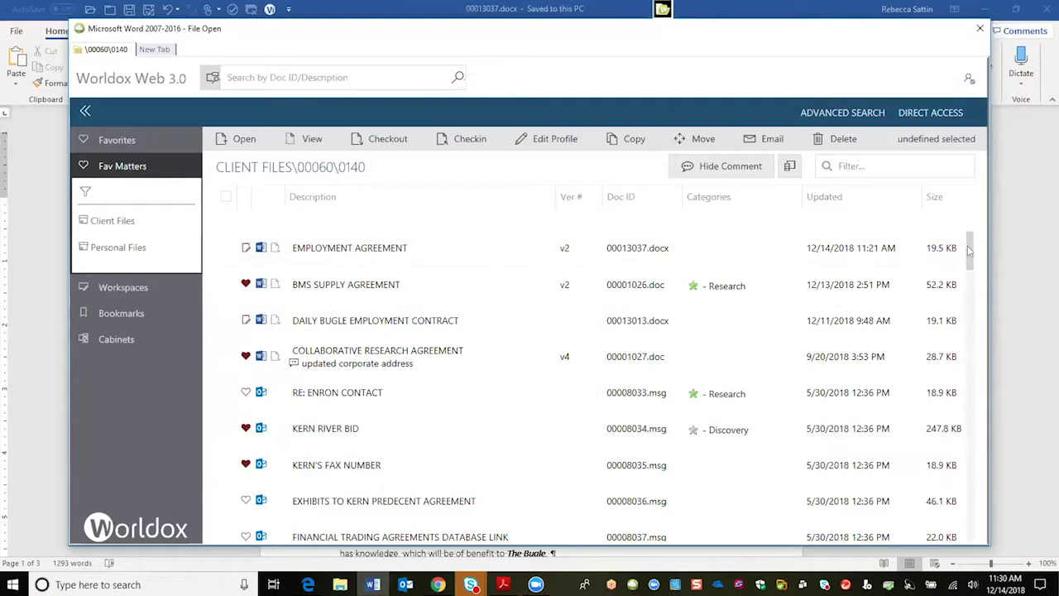
mouse_move(969, 251)
mouse_down()
mouse_move(968, 291)
mouse_move(969, 242)
mouse_up()
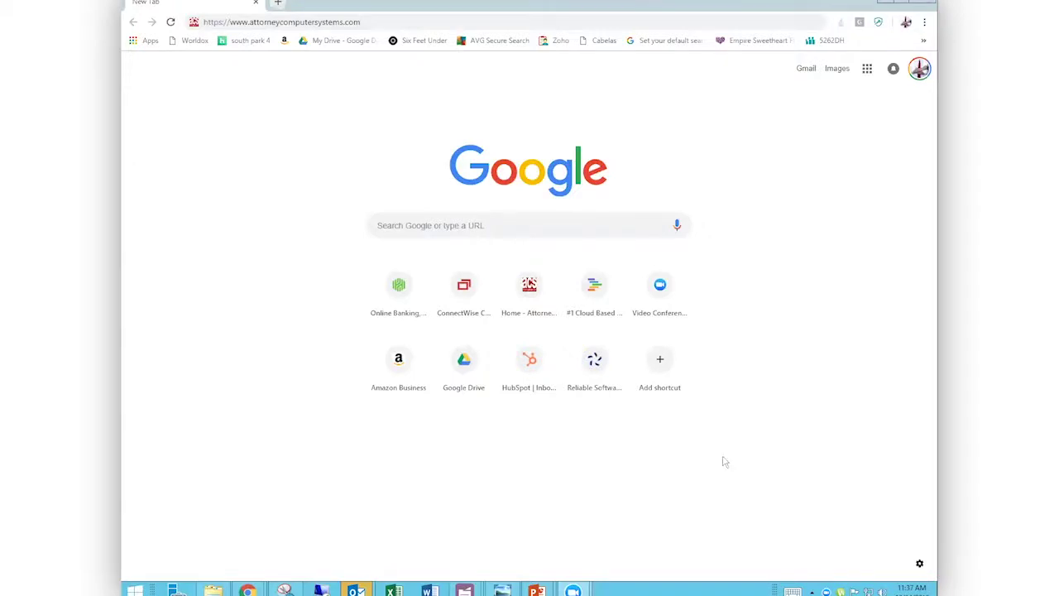
click(349, 22)
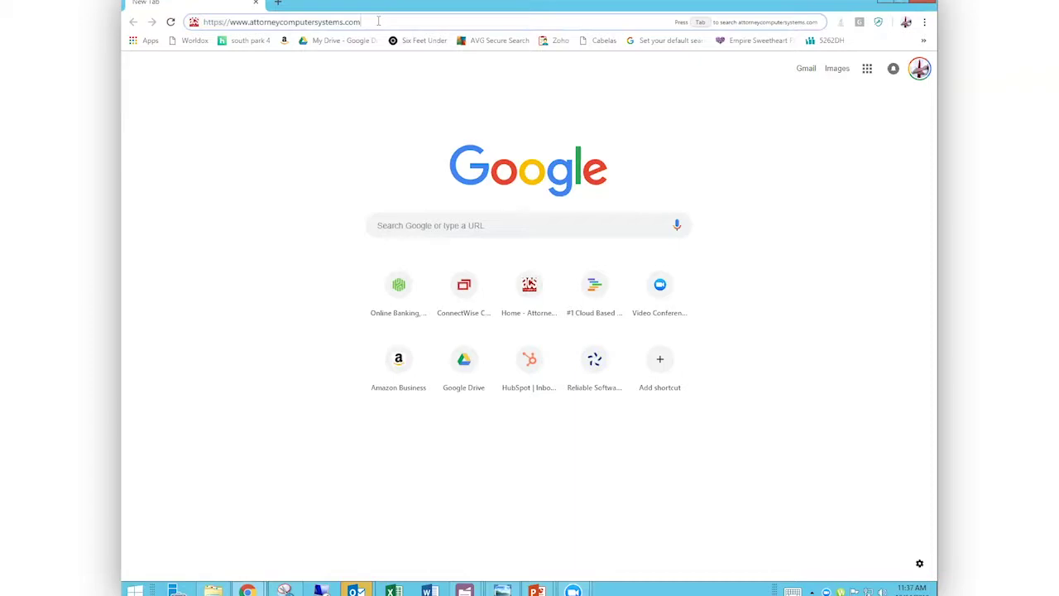
key(shift+Right)
key(Right)
key(Return)
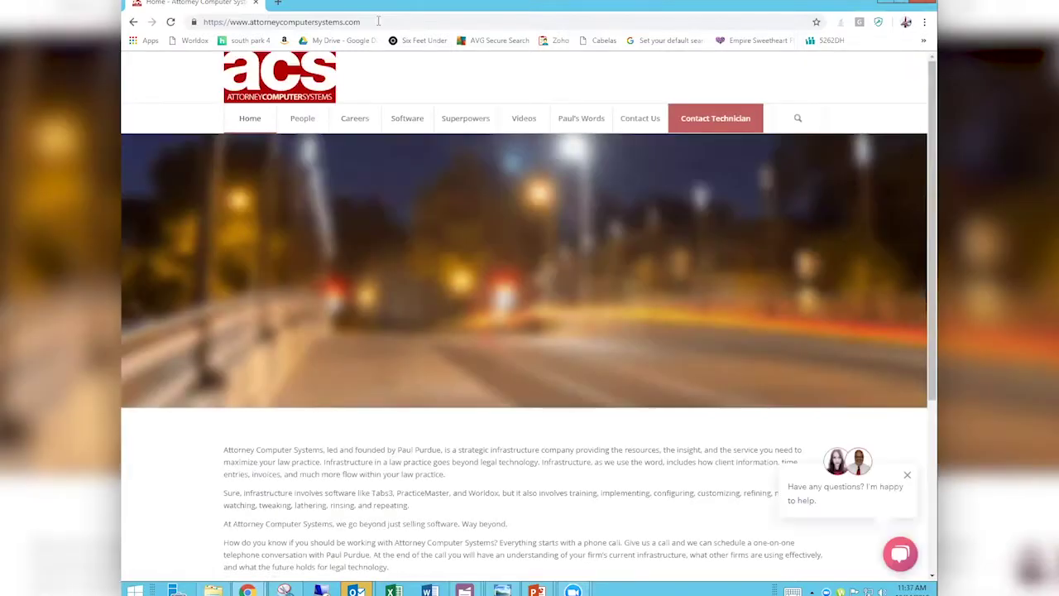
Open the Coffeepot Webinars page and look through its registration form and the recorded webinars below it
mouse_move(536, 120)
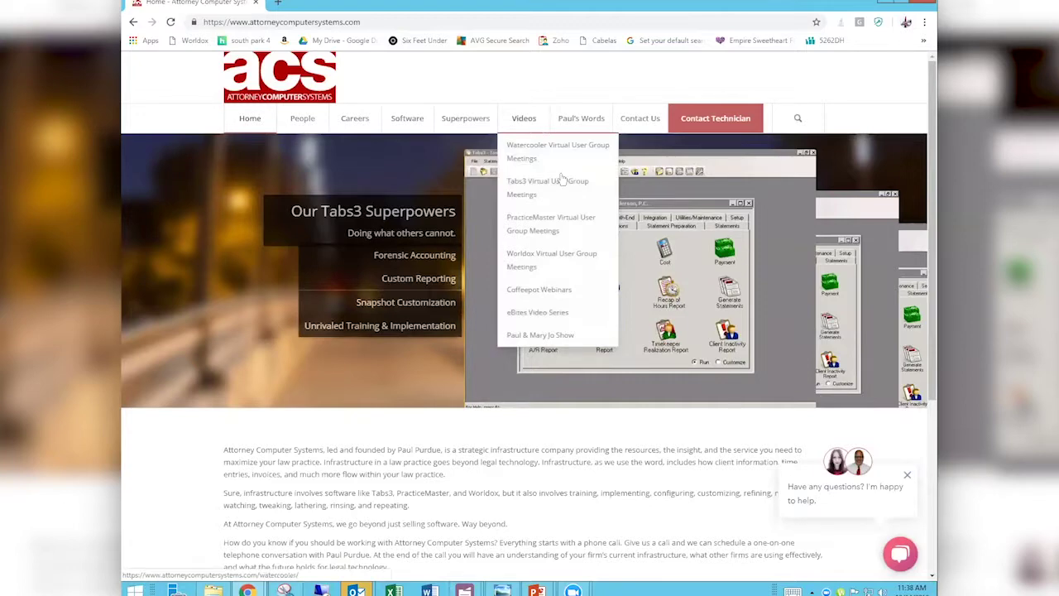
click(545, 290)
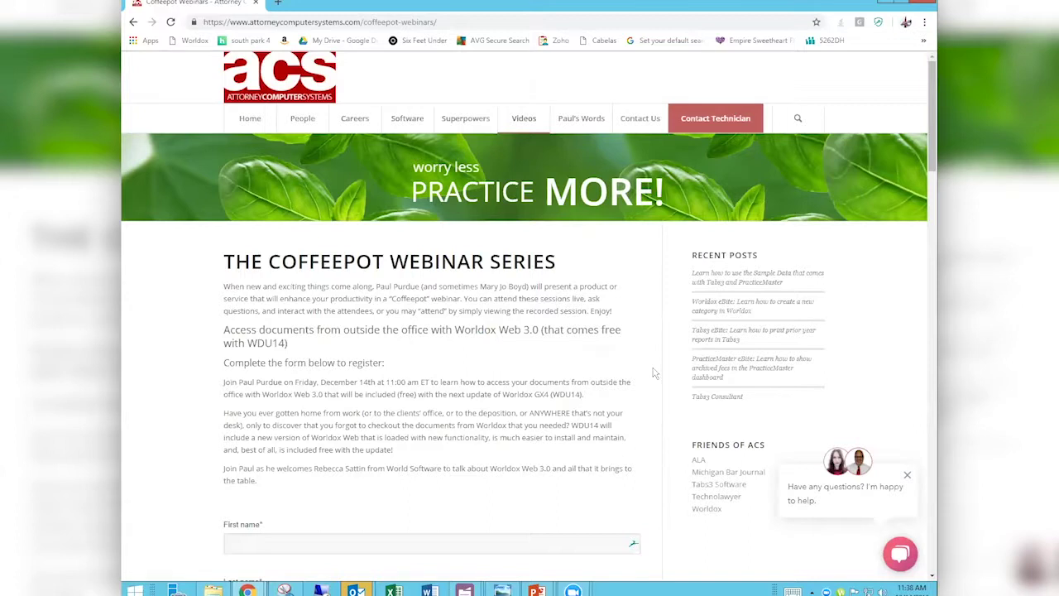
scroll(653, 373, down, 3)
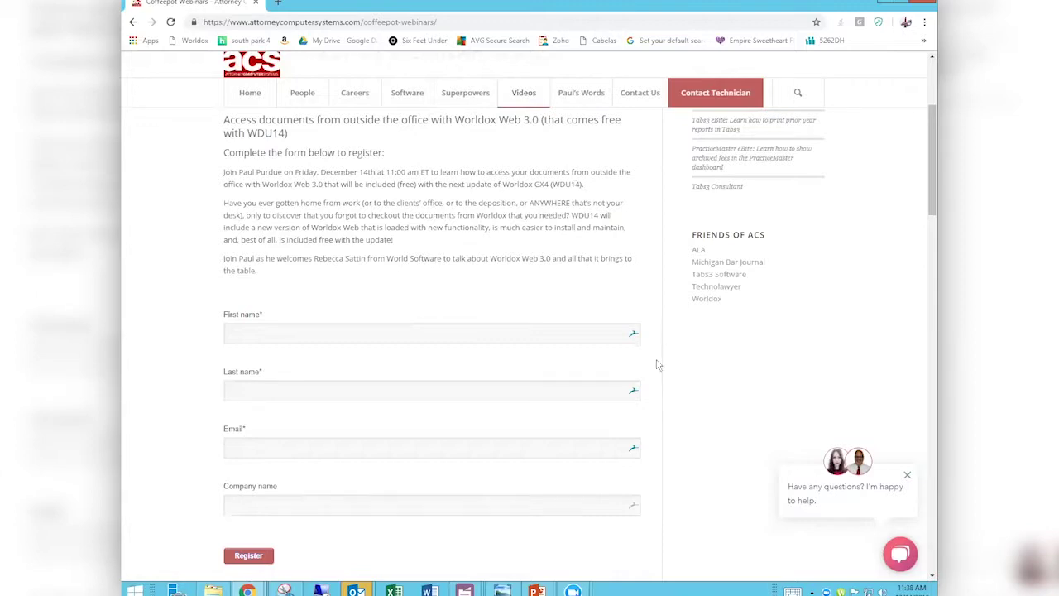
scroll(658, 364, down, 3)
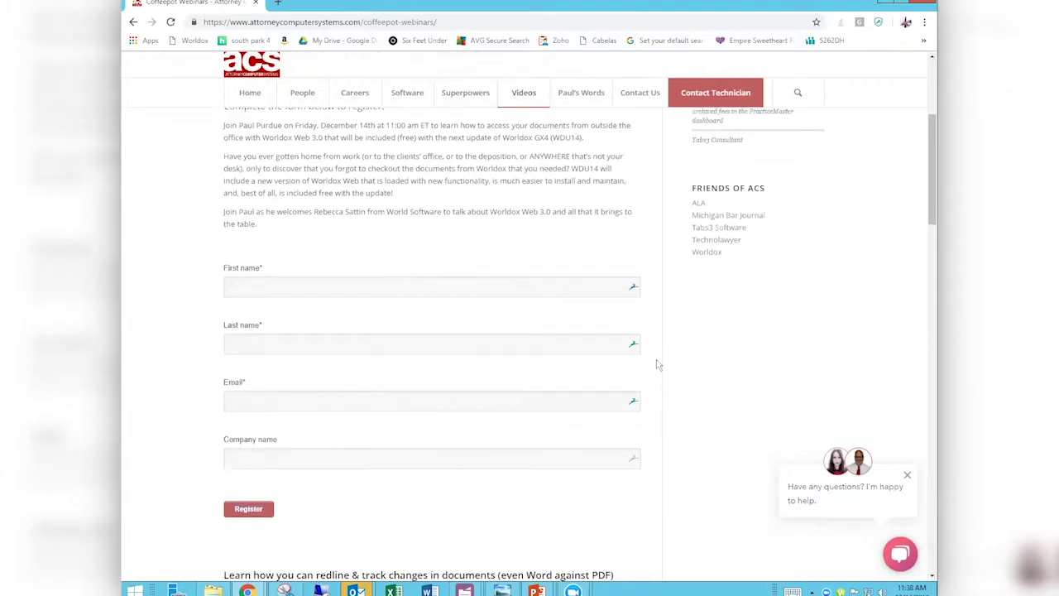
scroll(658, 364, down, 1)
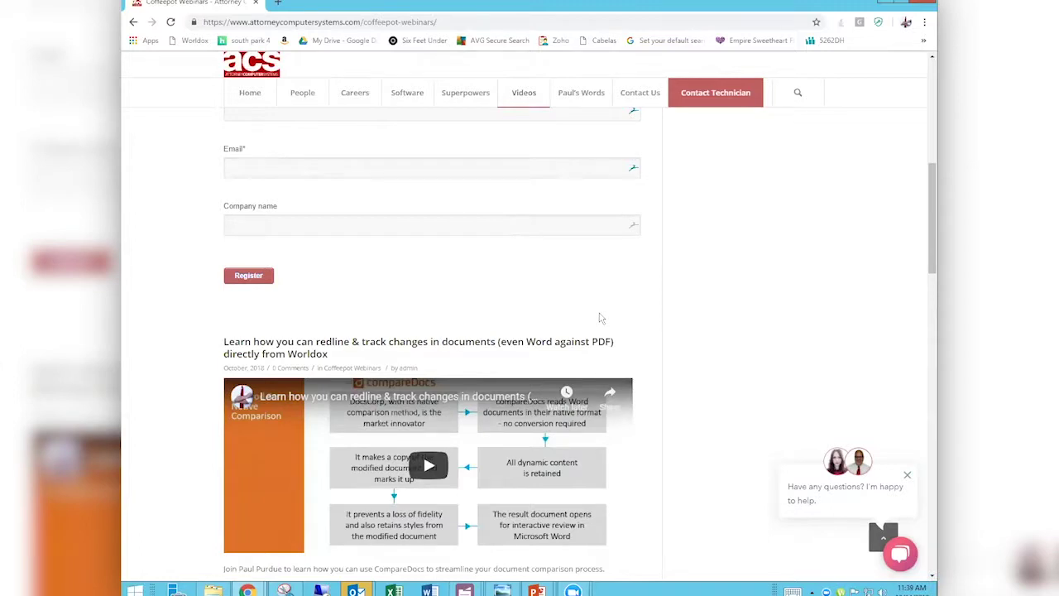
scroll(601, 318, down, 2)
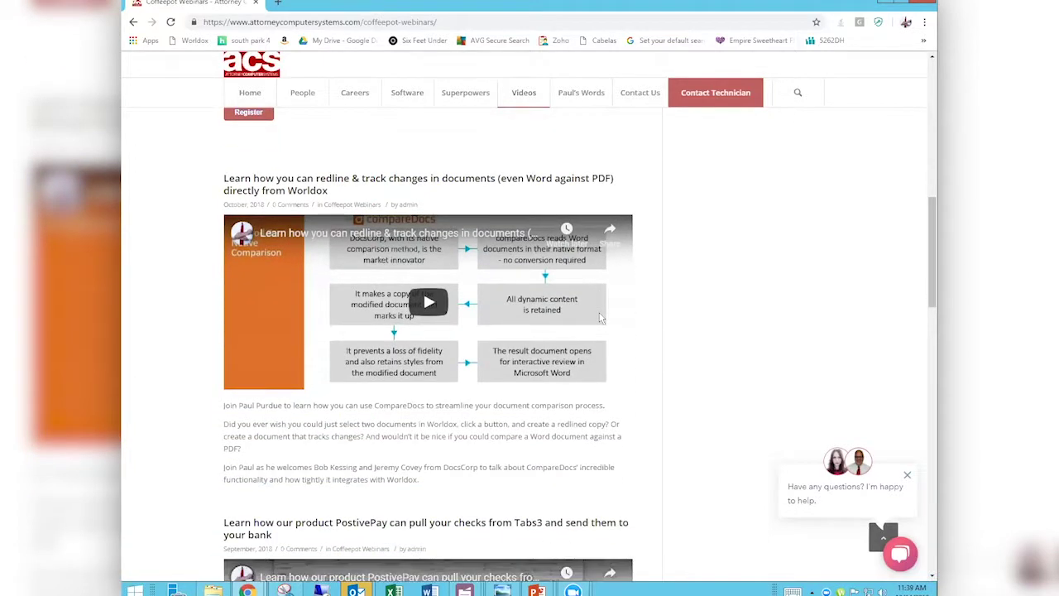
scroll(600, 318, down, 2)
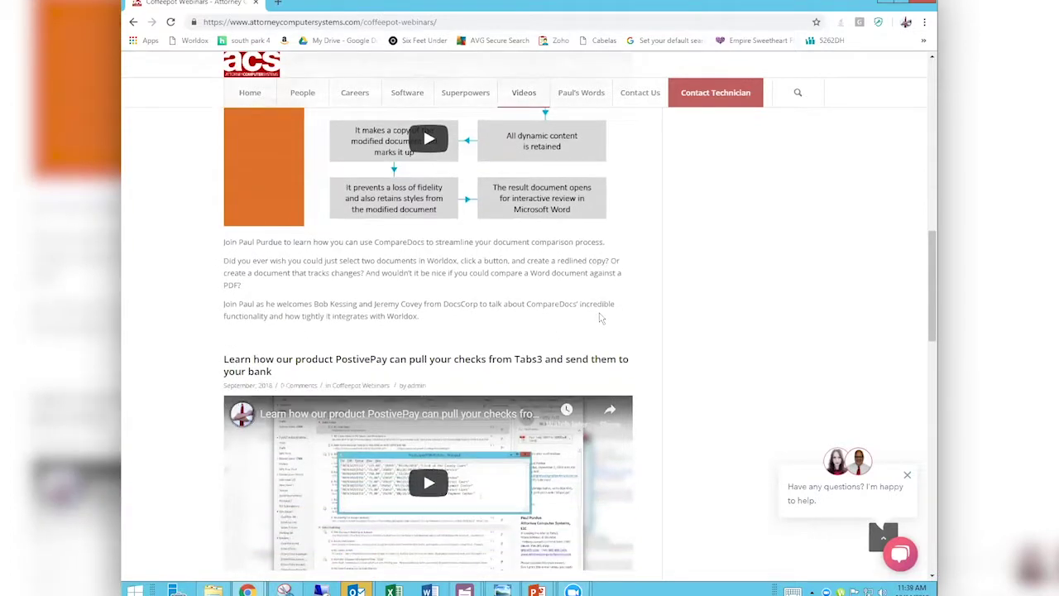
scroll(600, 318, up, 2)
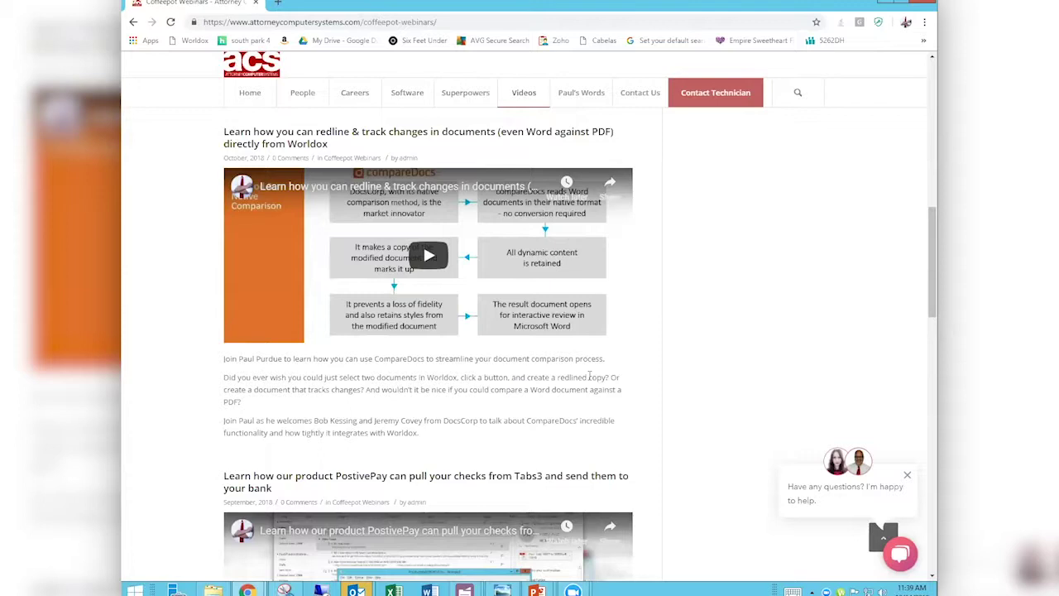
Open the eBites Video Series page from the website's video offerings
mouse_move(534, 98)
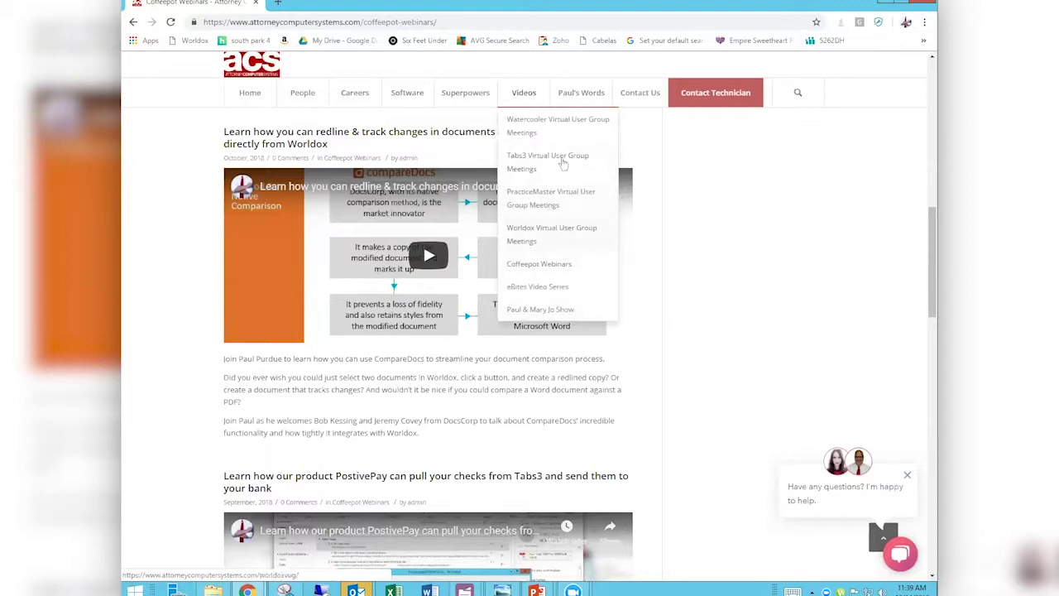
click(554, 291)
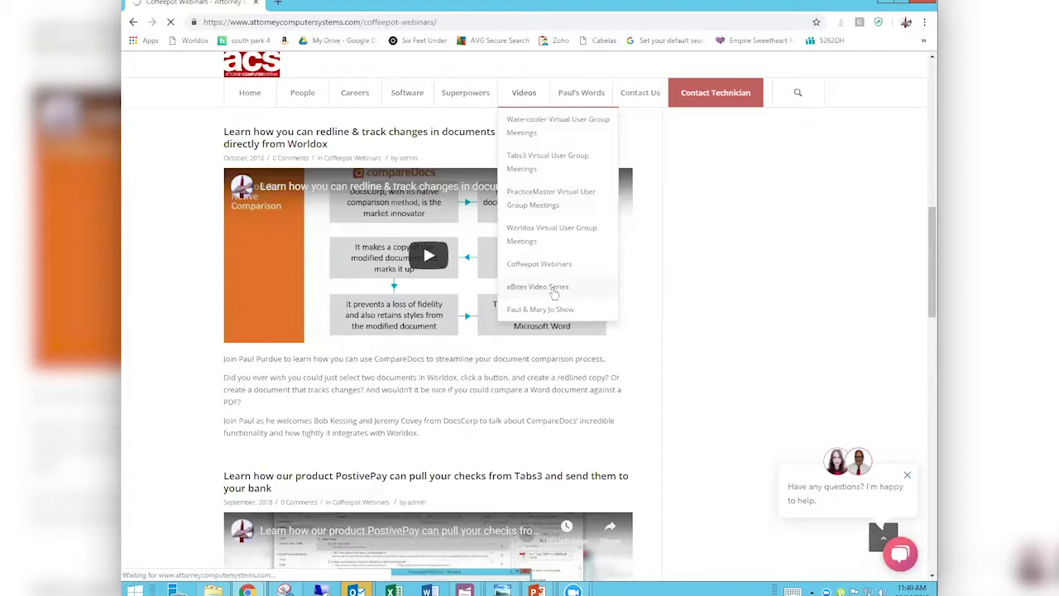